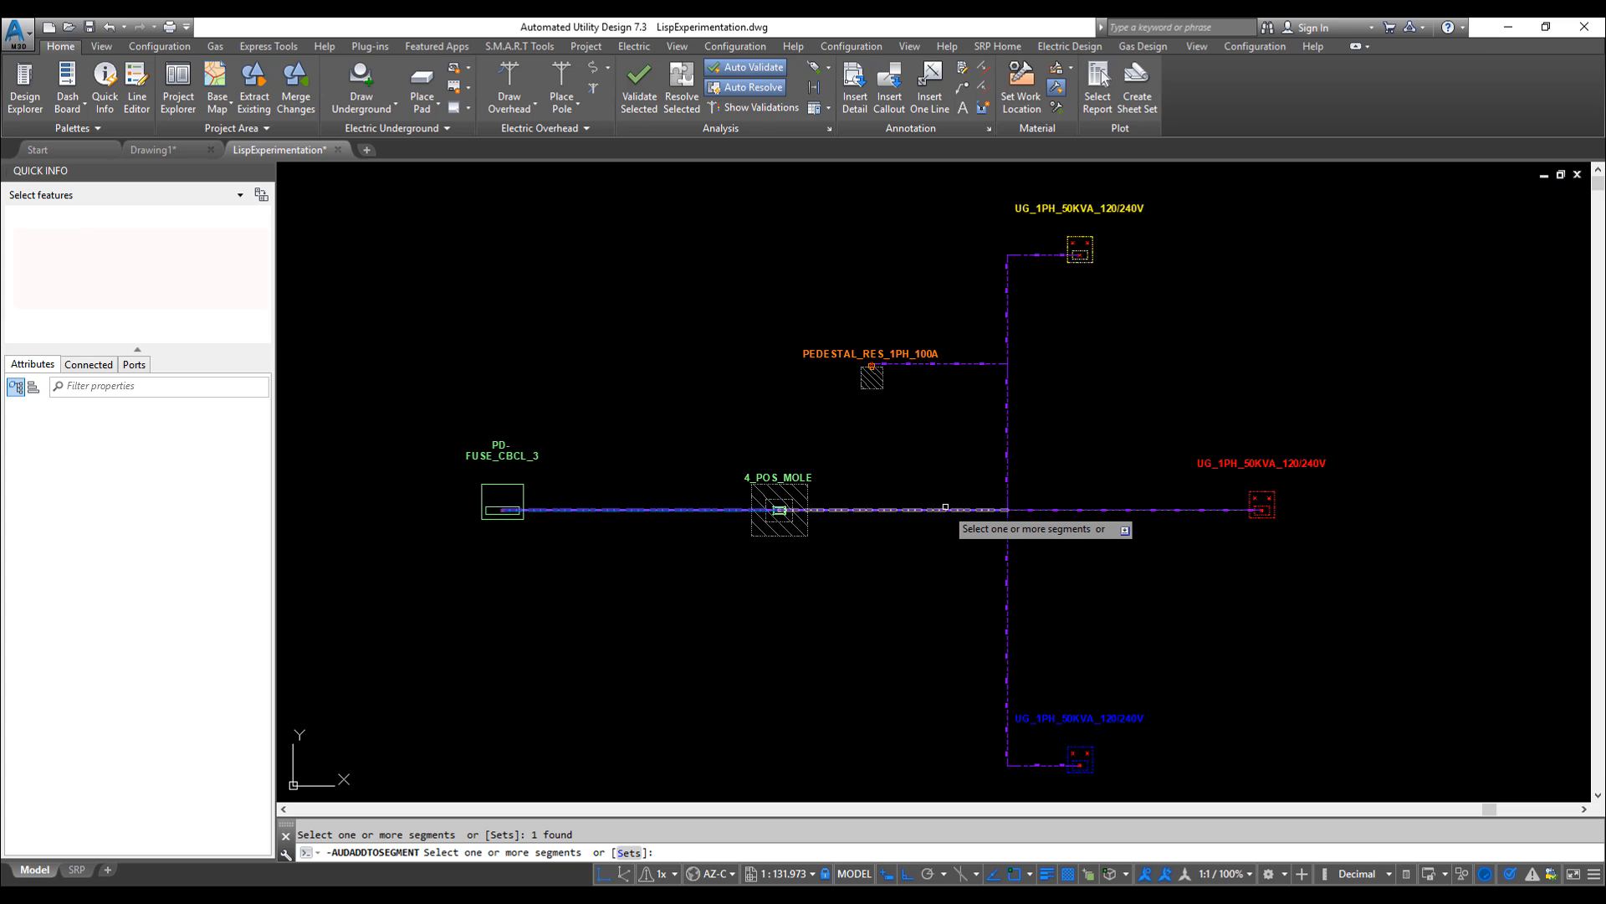
Step: Finish routing the red cable by adding it to the trench segments from 4_POS_MOLE straight to the red transformer
{"action": "left_click", "coordinate": [951, 511]}
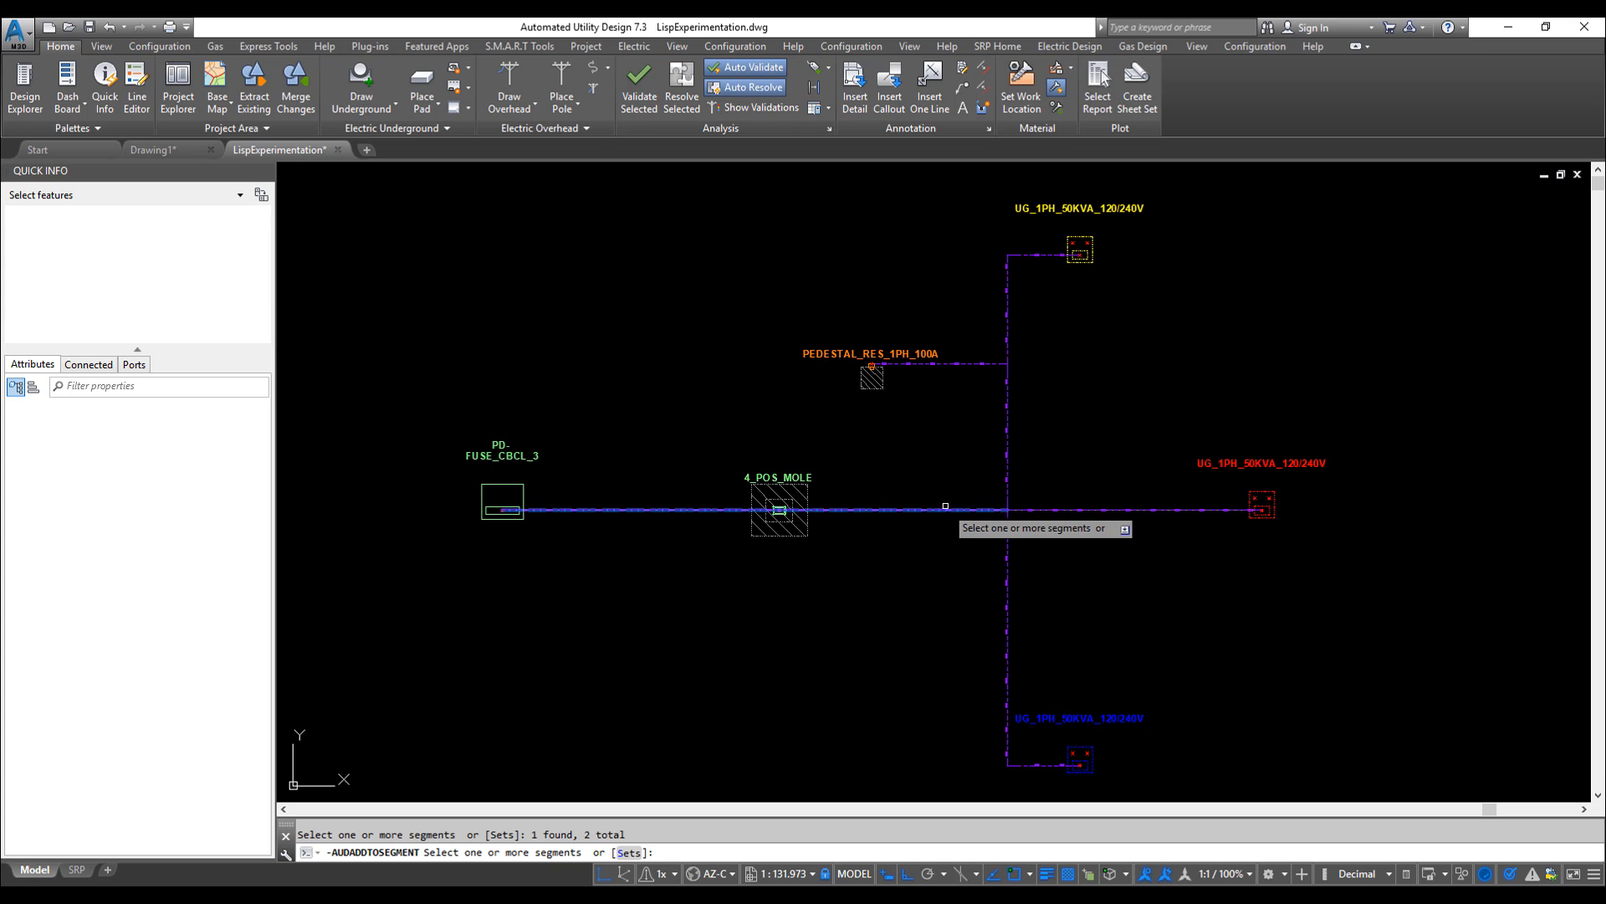
{"action": "left_click", "coordinate": [1140, 510]}
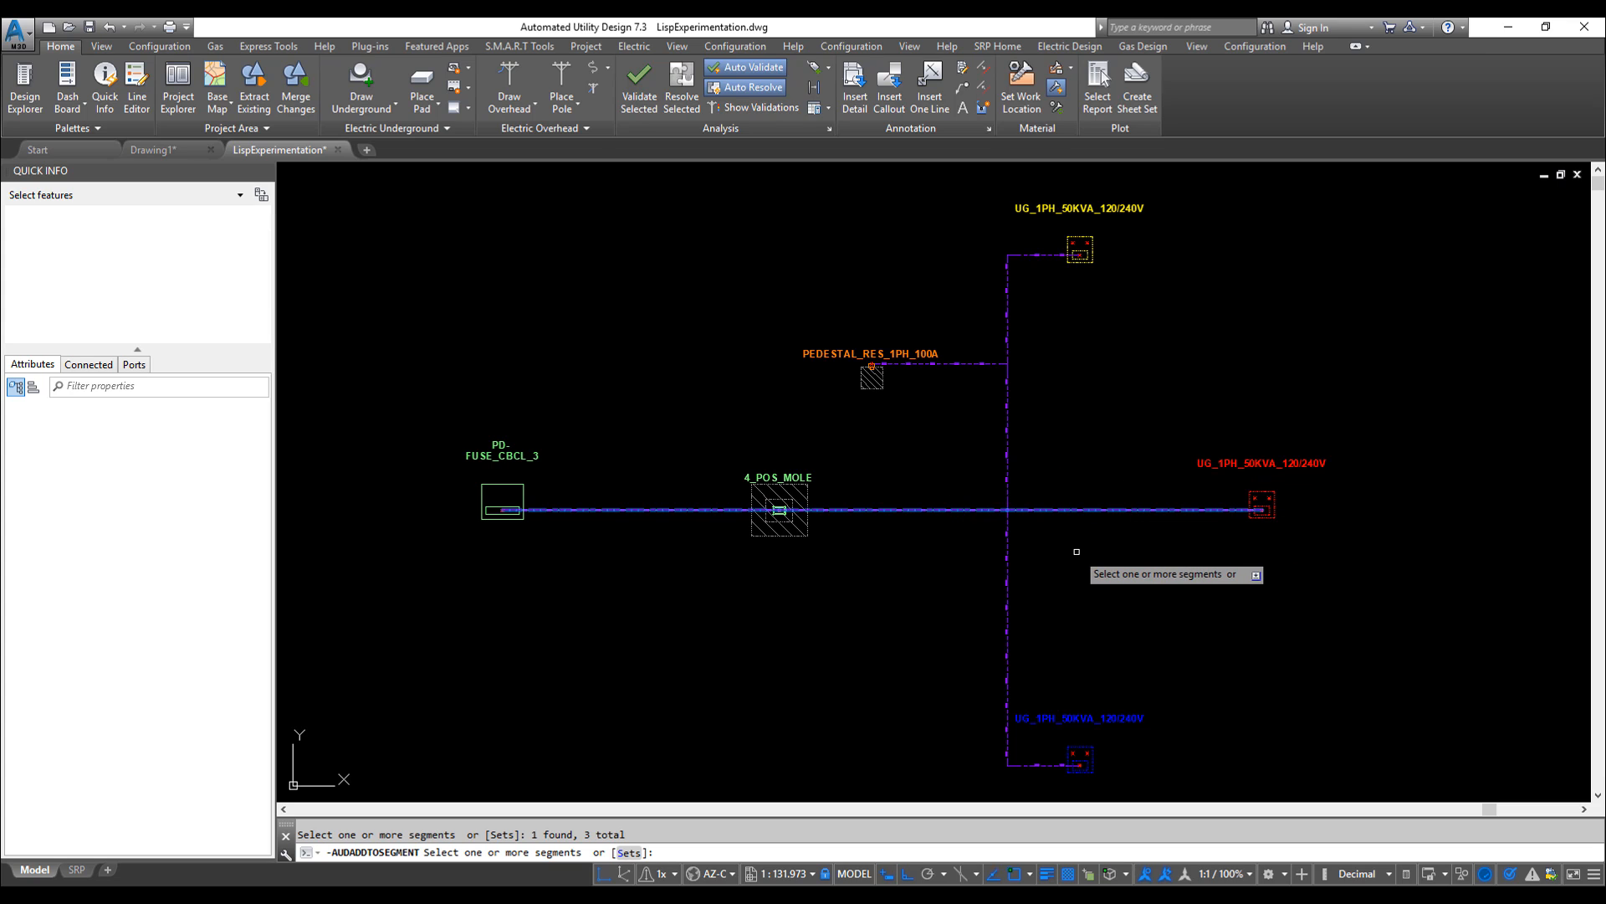
{"action": "key", "text": "Return"}
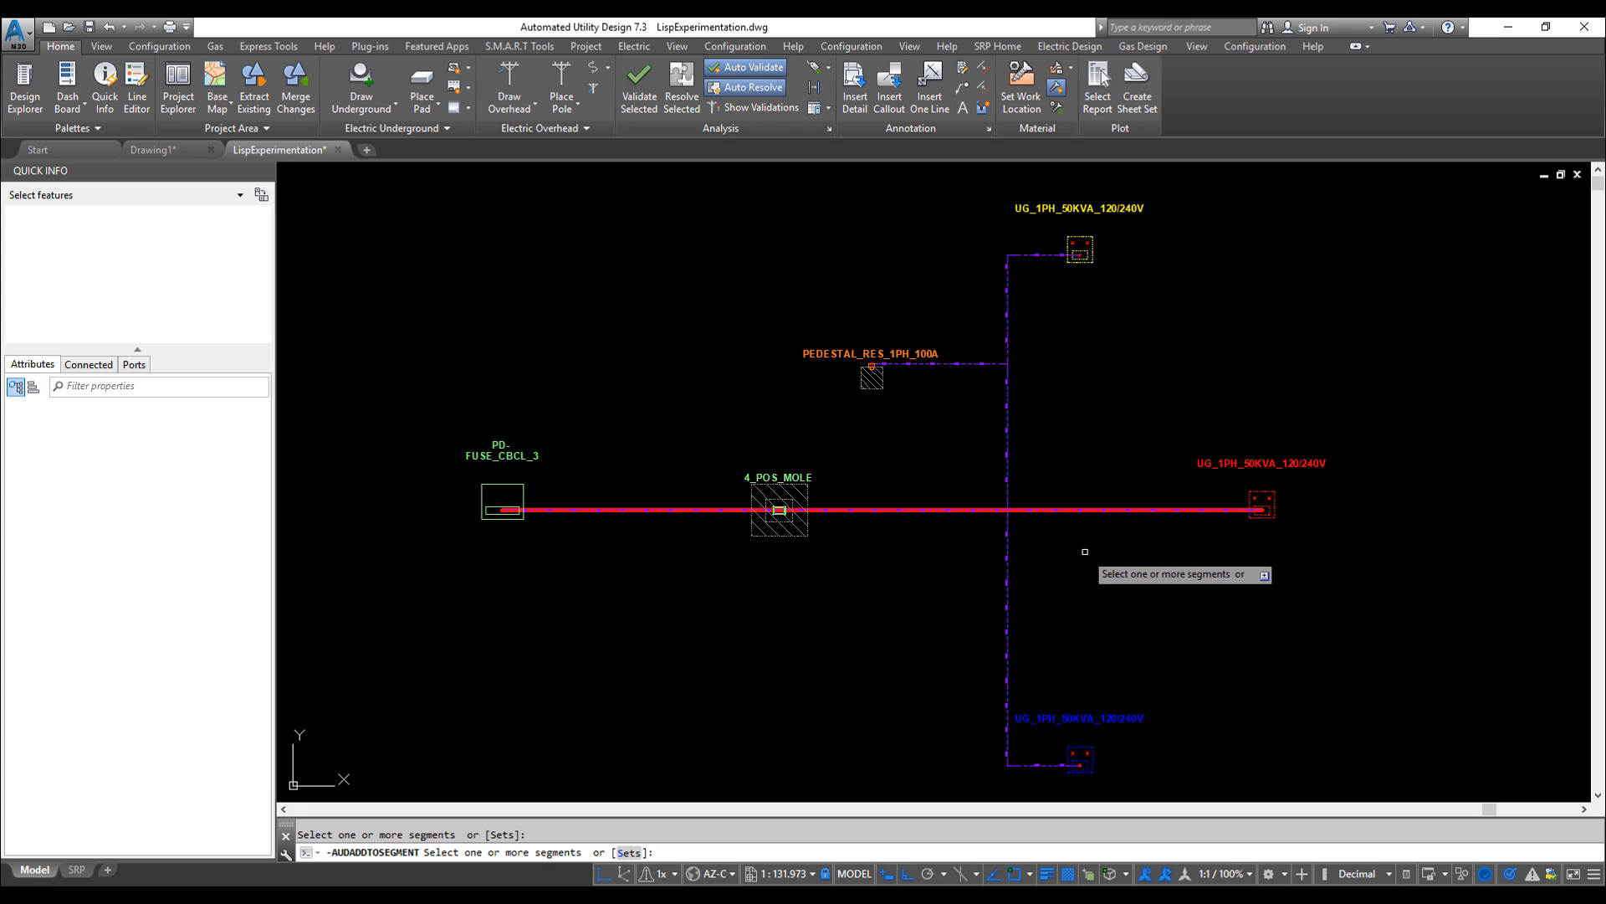
Step: Add the yellow cable to the trench segments from PD-FUSE_CBCL_3 through 4_POS_MOLE and up to the yellow transformer
{"action": "left_click", "coordinate": [634, 513]}
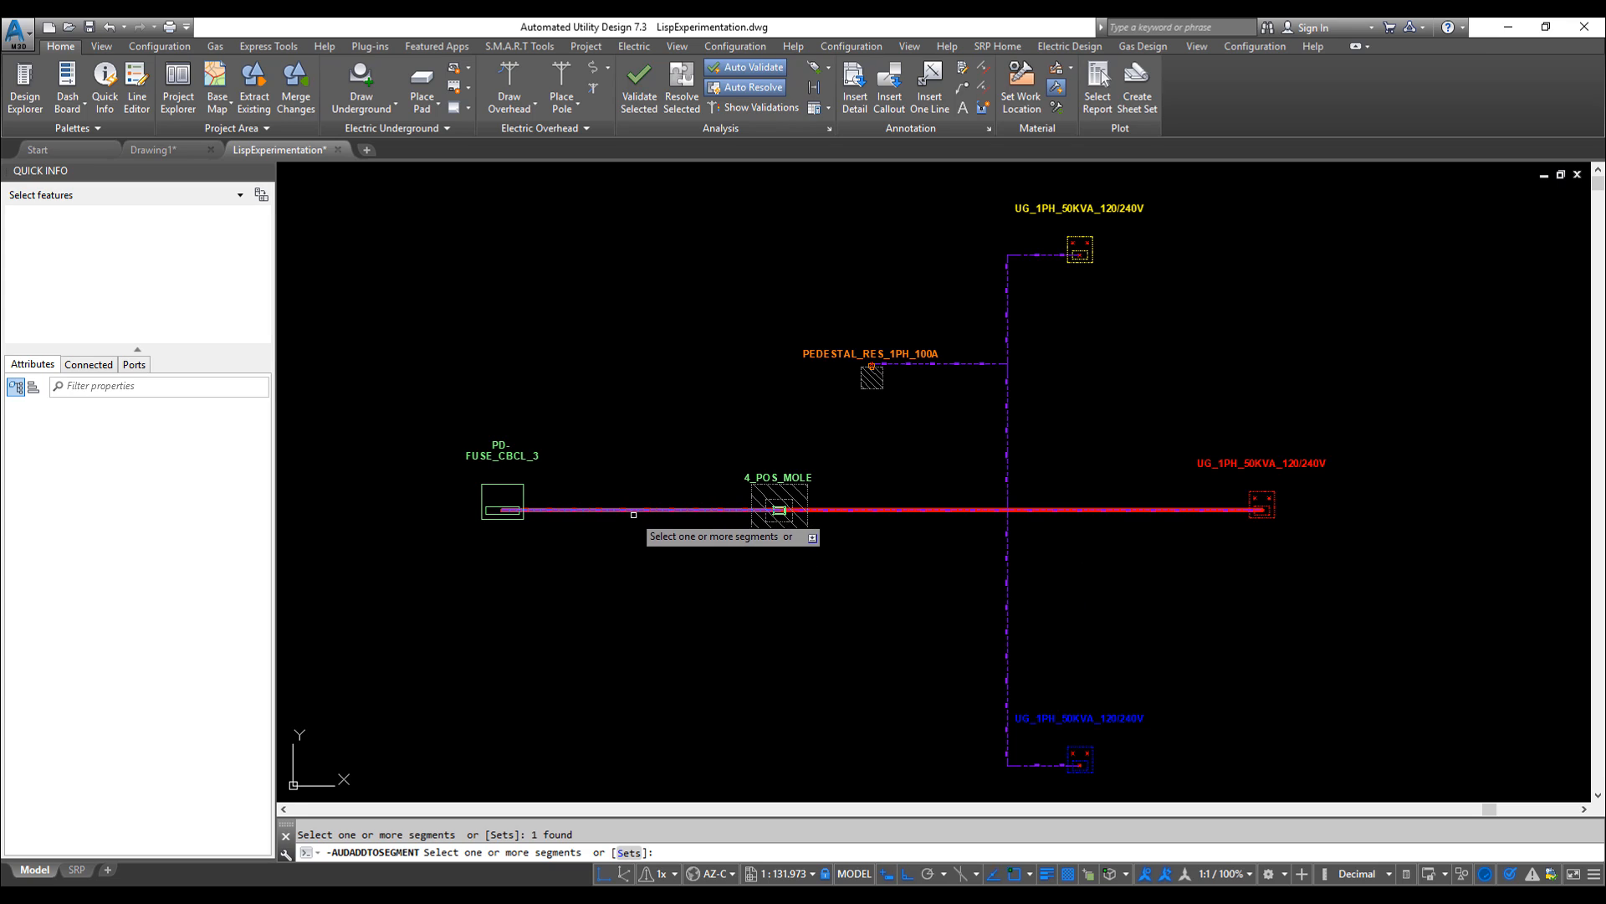
{"action": "left_click", "coordinate": [891, 512]}
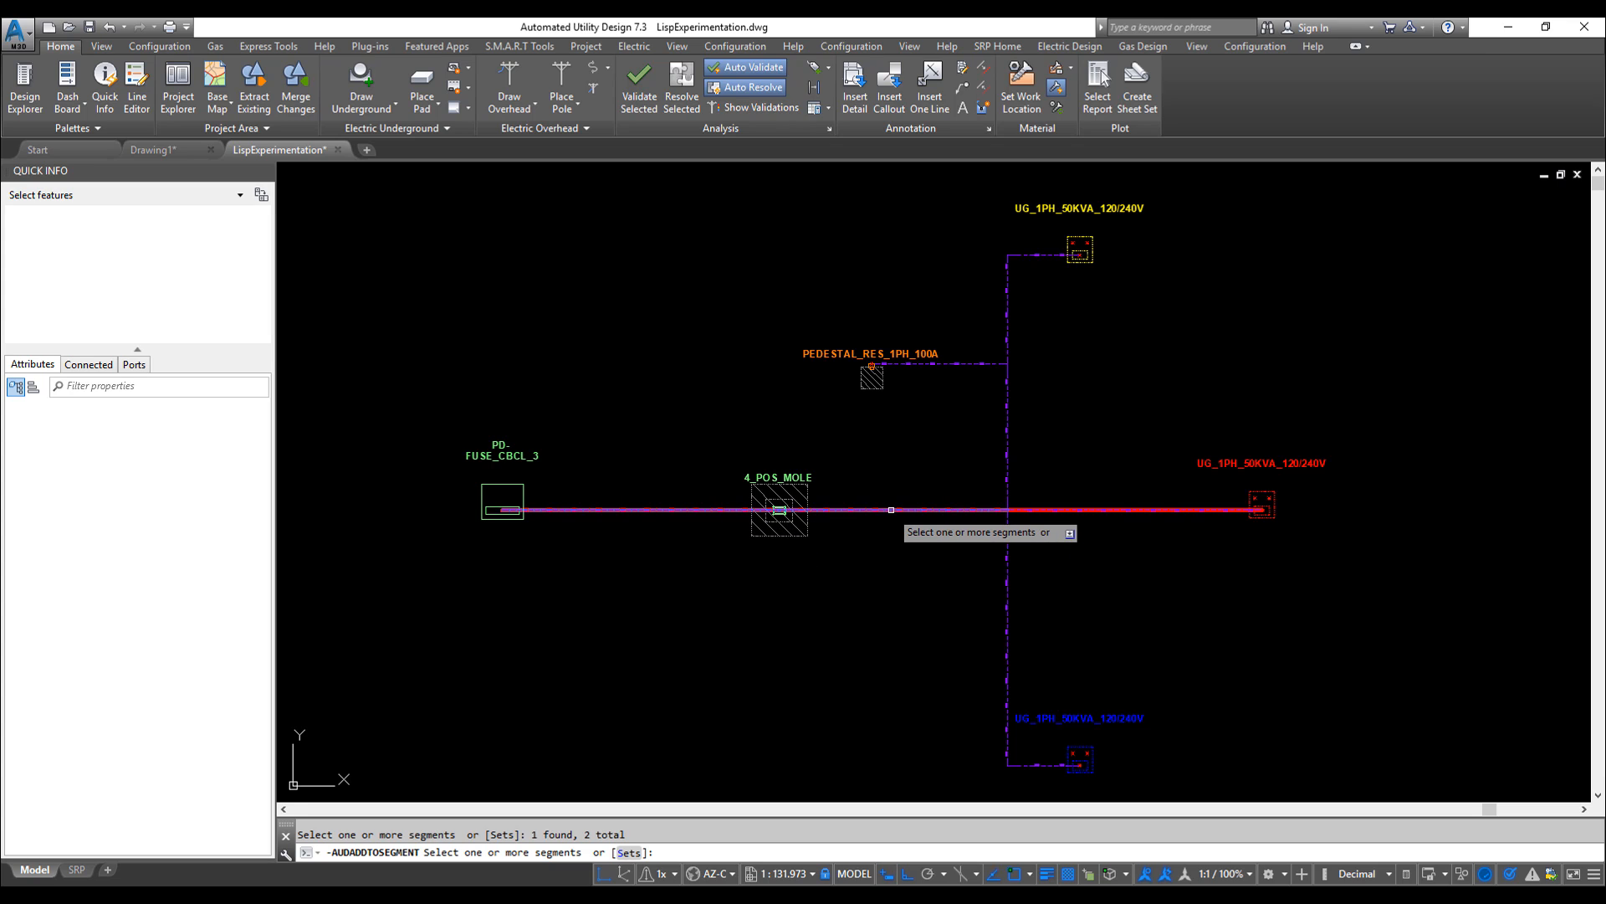
{"action": "left_click", "coordinate": [1009, 446]}
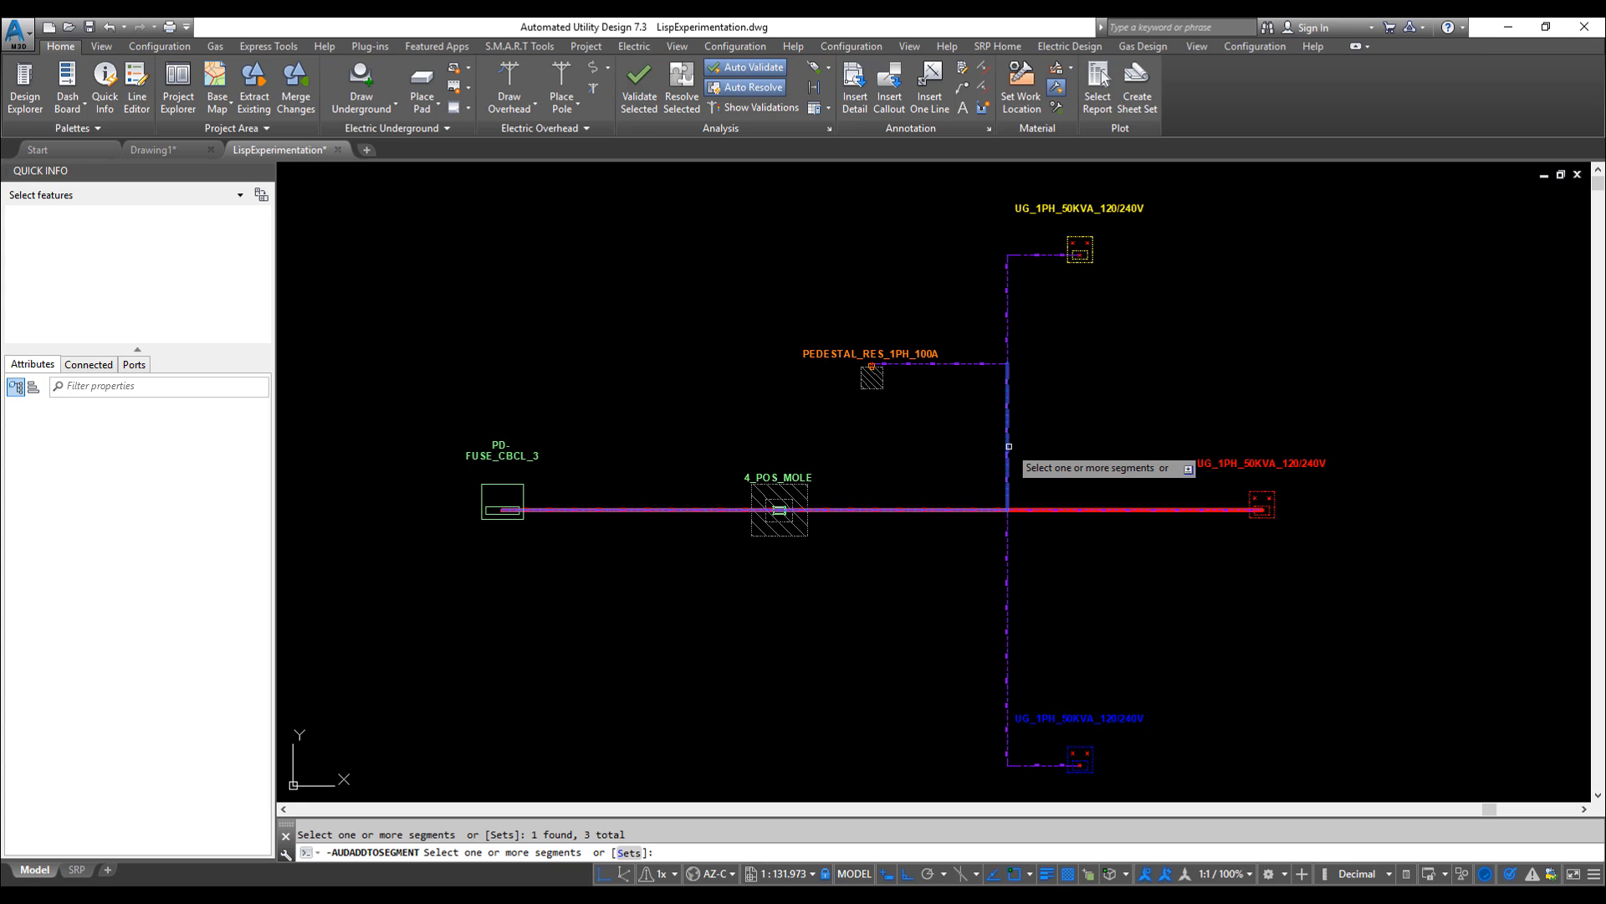
{"action": "left_click", "coordinate": [1007, 331]}
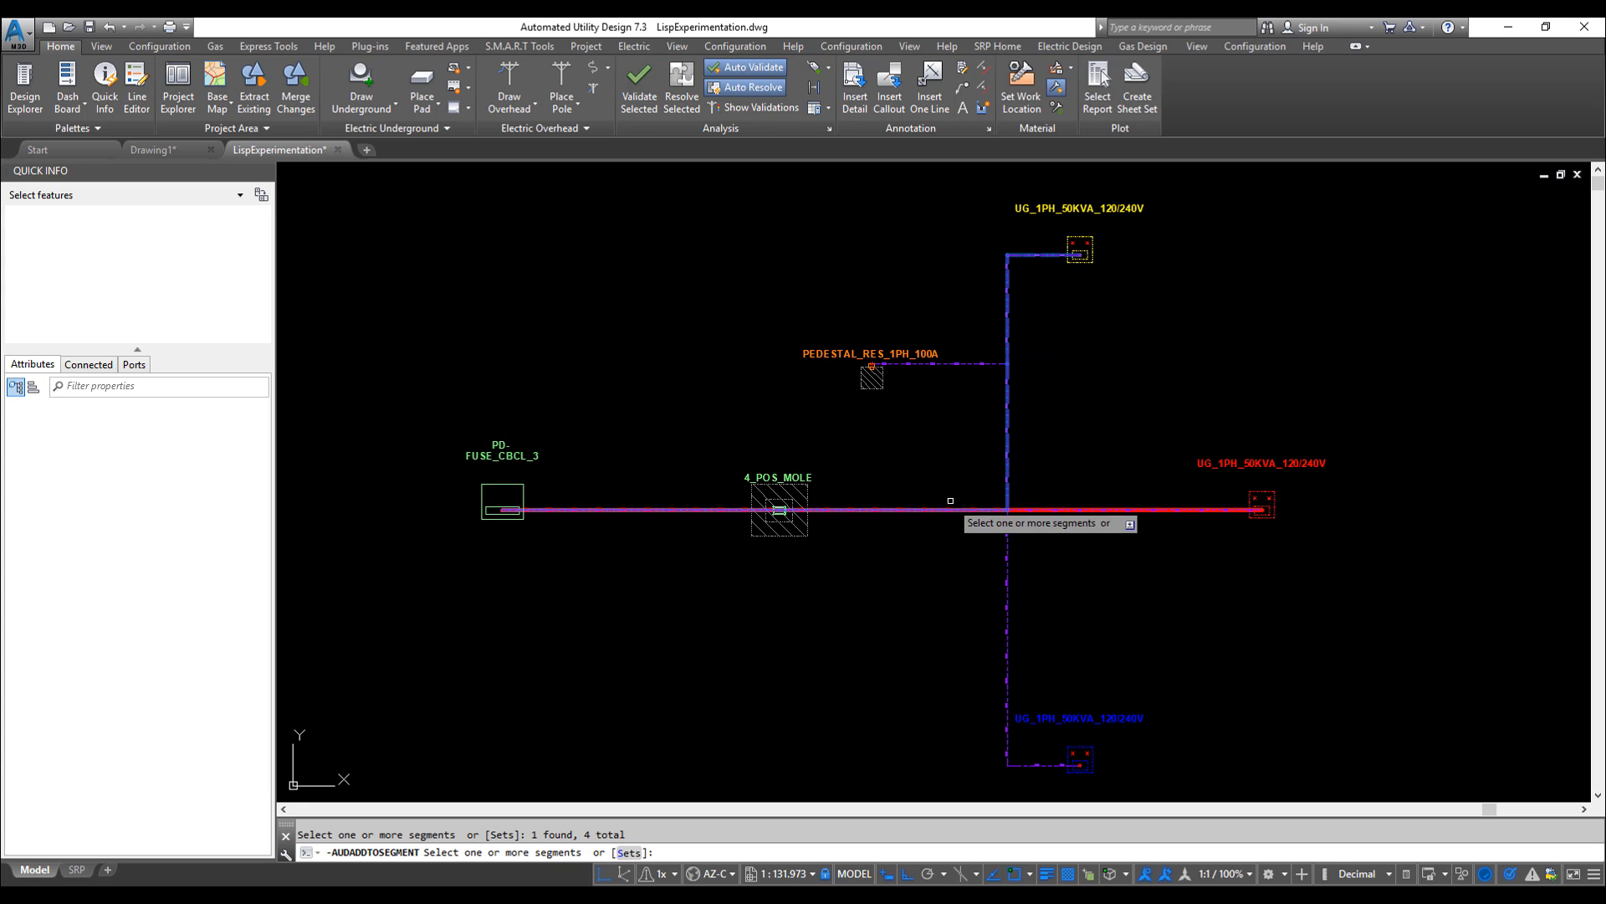
{"action": "key", "text": "Return"}
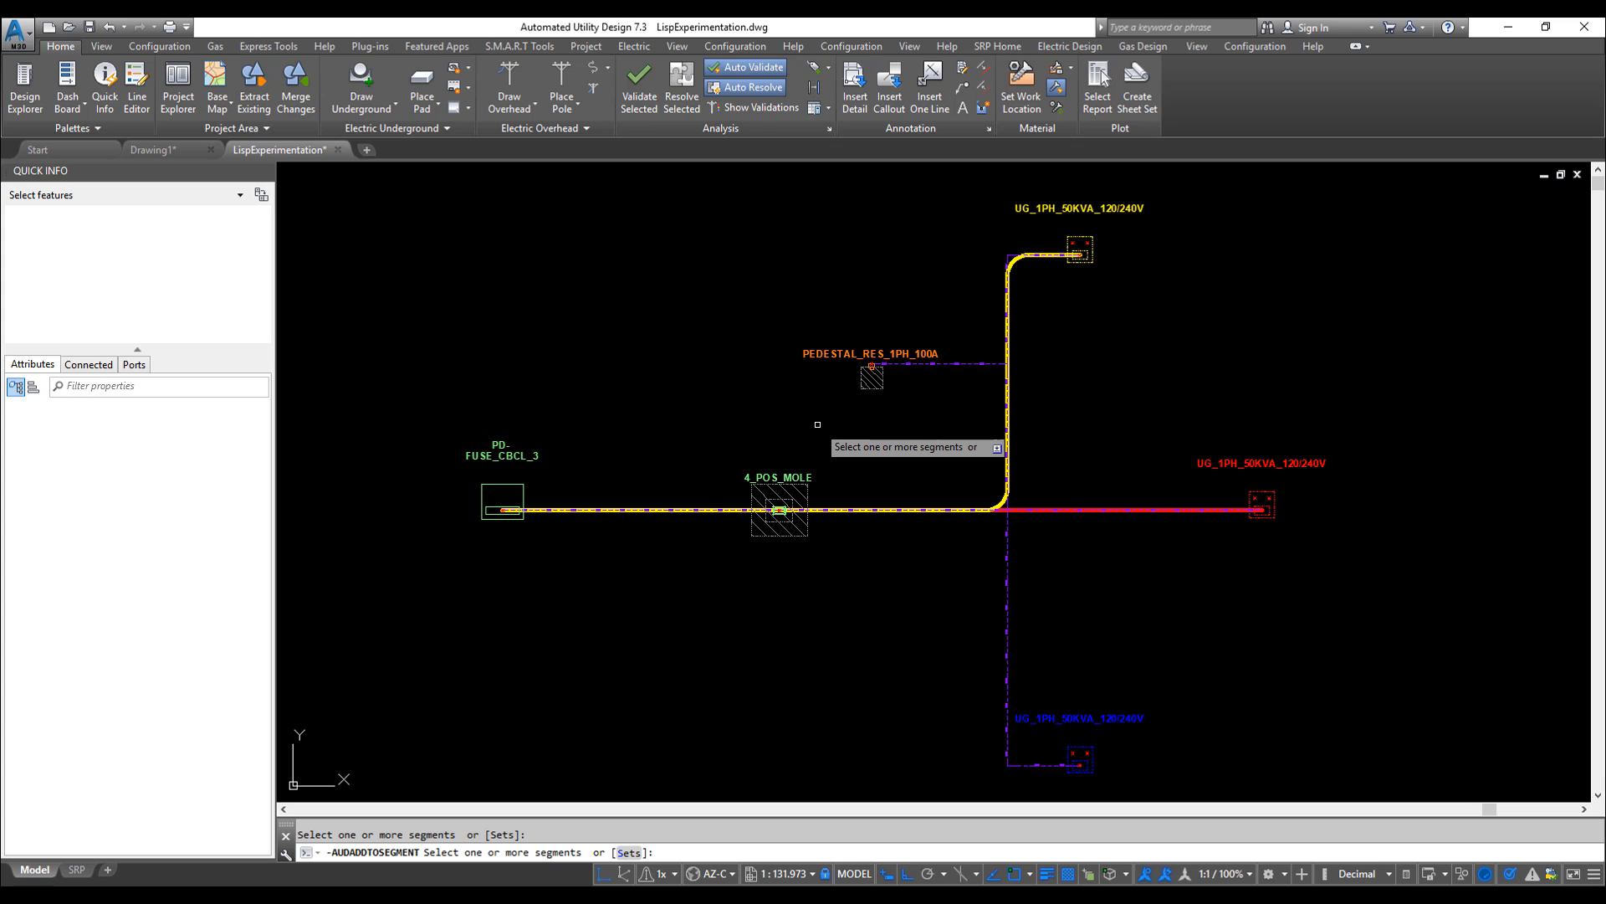
Step: Add the blue cable to the trench segments from PD-FUSE_CBCL_3 through 4_POS_MOLE and down to the blue transformer, then end the routing
{"action": "left_click", "coordinate": [636, 509]}
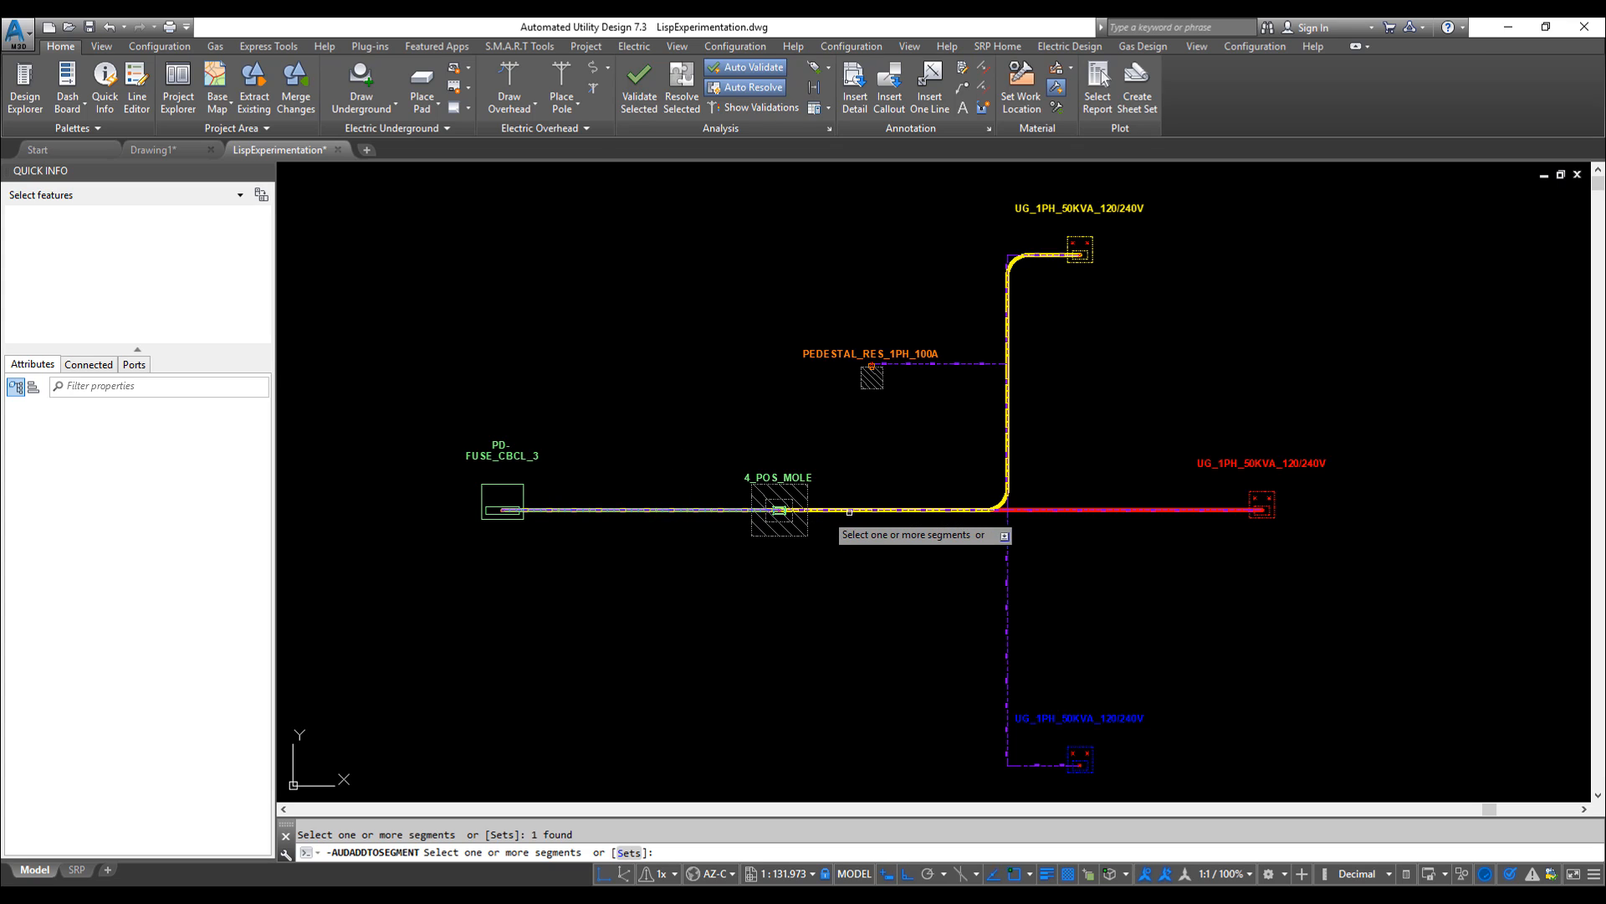
{"action": "left_click", "coordinate": [893, 509]}
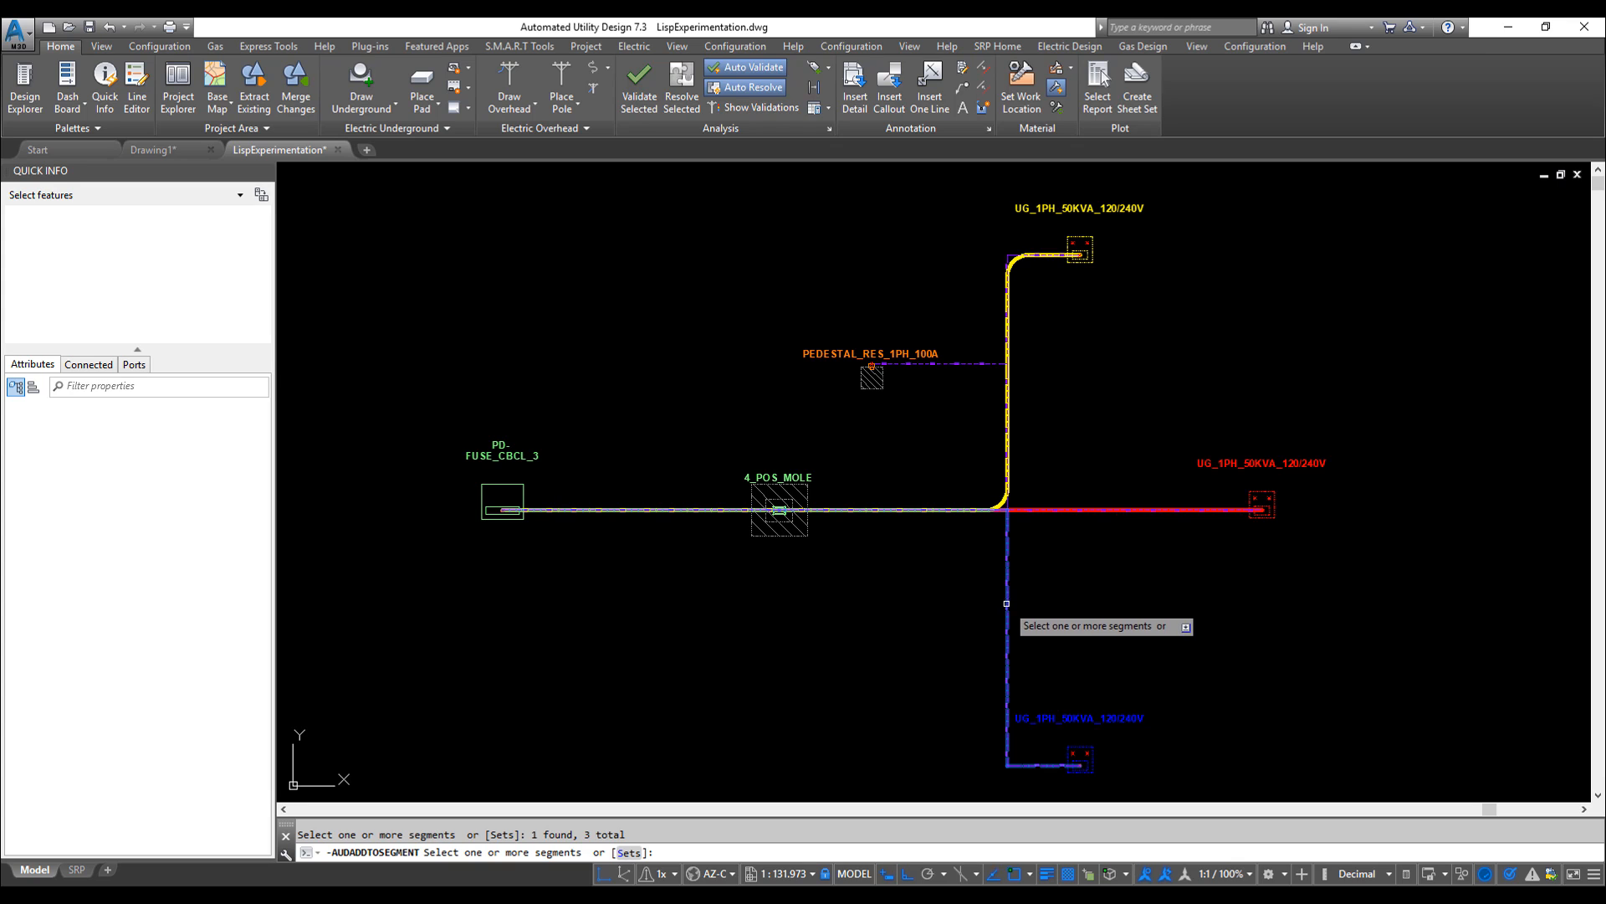
{"action": "key", "text": "Return"}
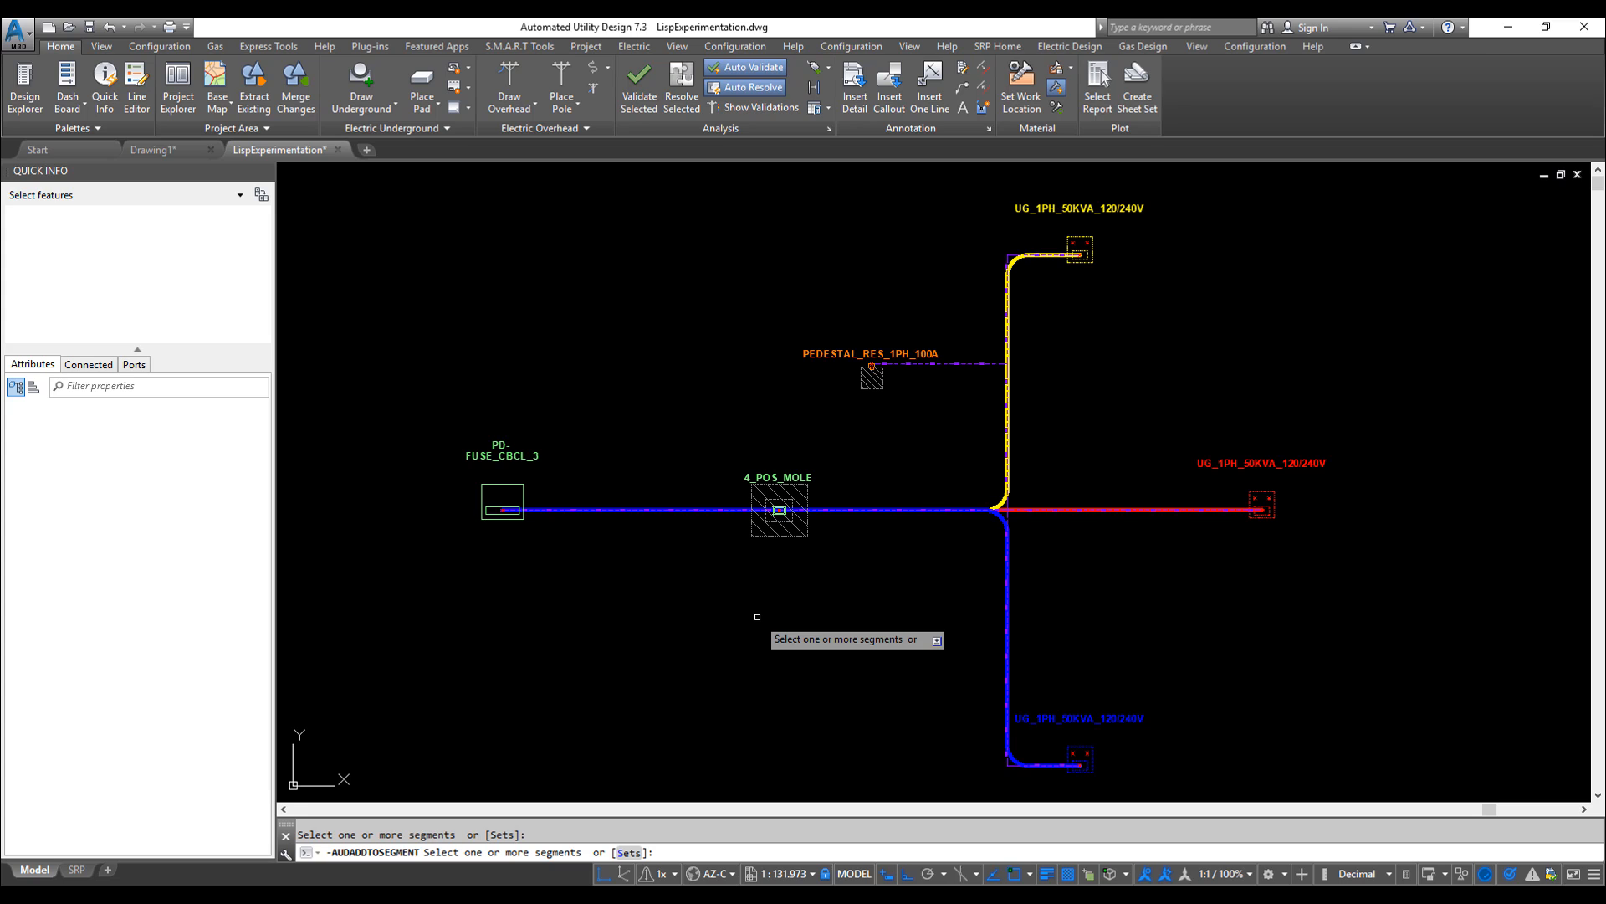
{"action": "key", "text": "Return"}
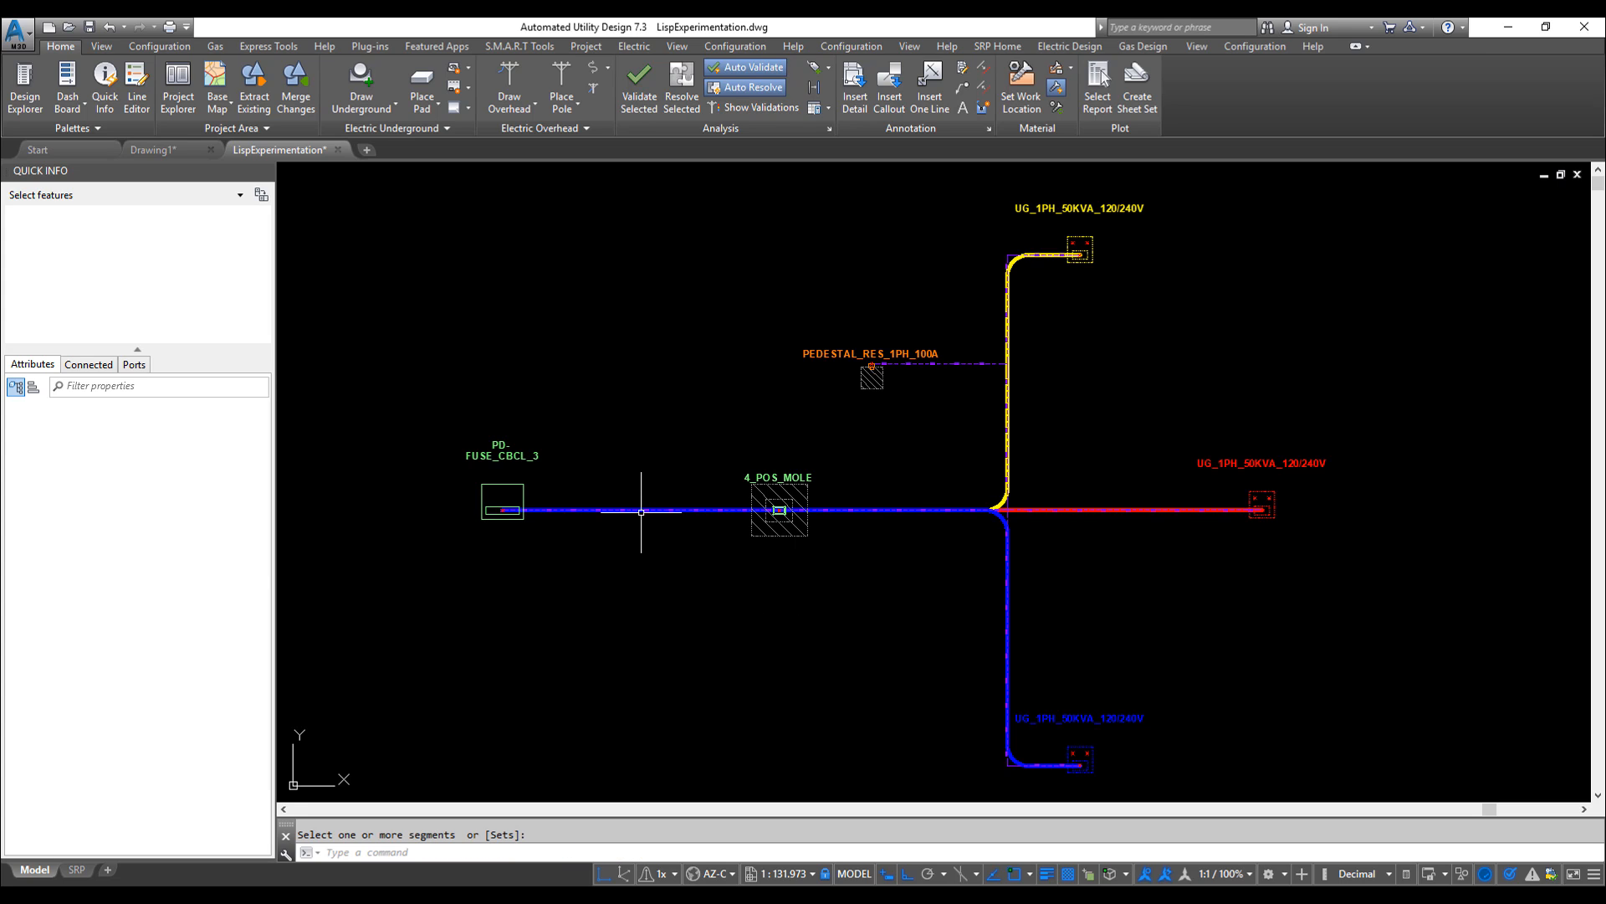
{"action": "key", "text": "Escape"}
{"action": "left_click", "coordinate": [572, 510]}
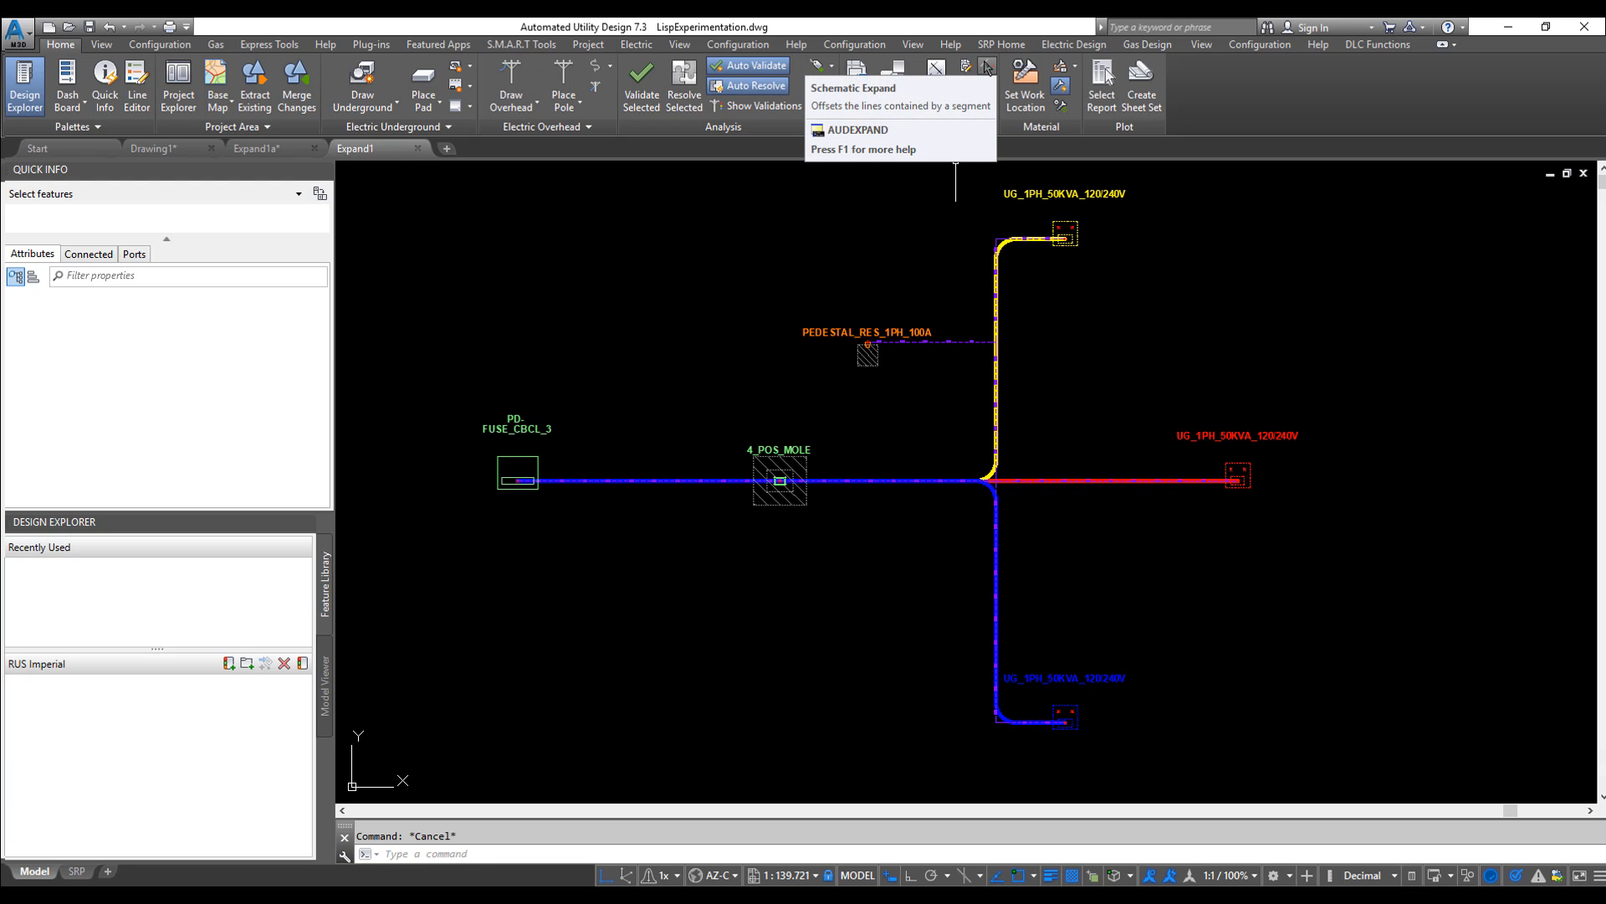
Step: Schematically expand only the lines in the trench segment between PD-FUSE_CBCL_3 and 4_POS_MOLE, using an offset of 3.00
{"action": "left_click", "coordinate": [988, 66]}
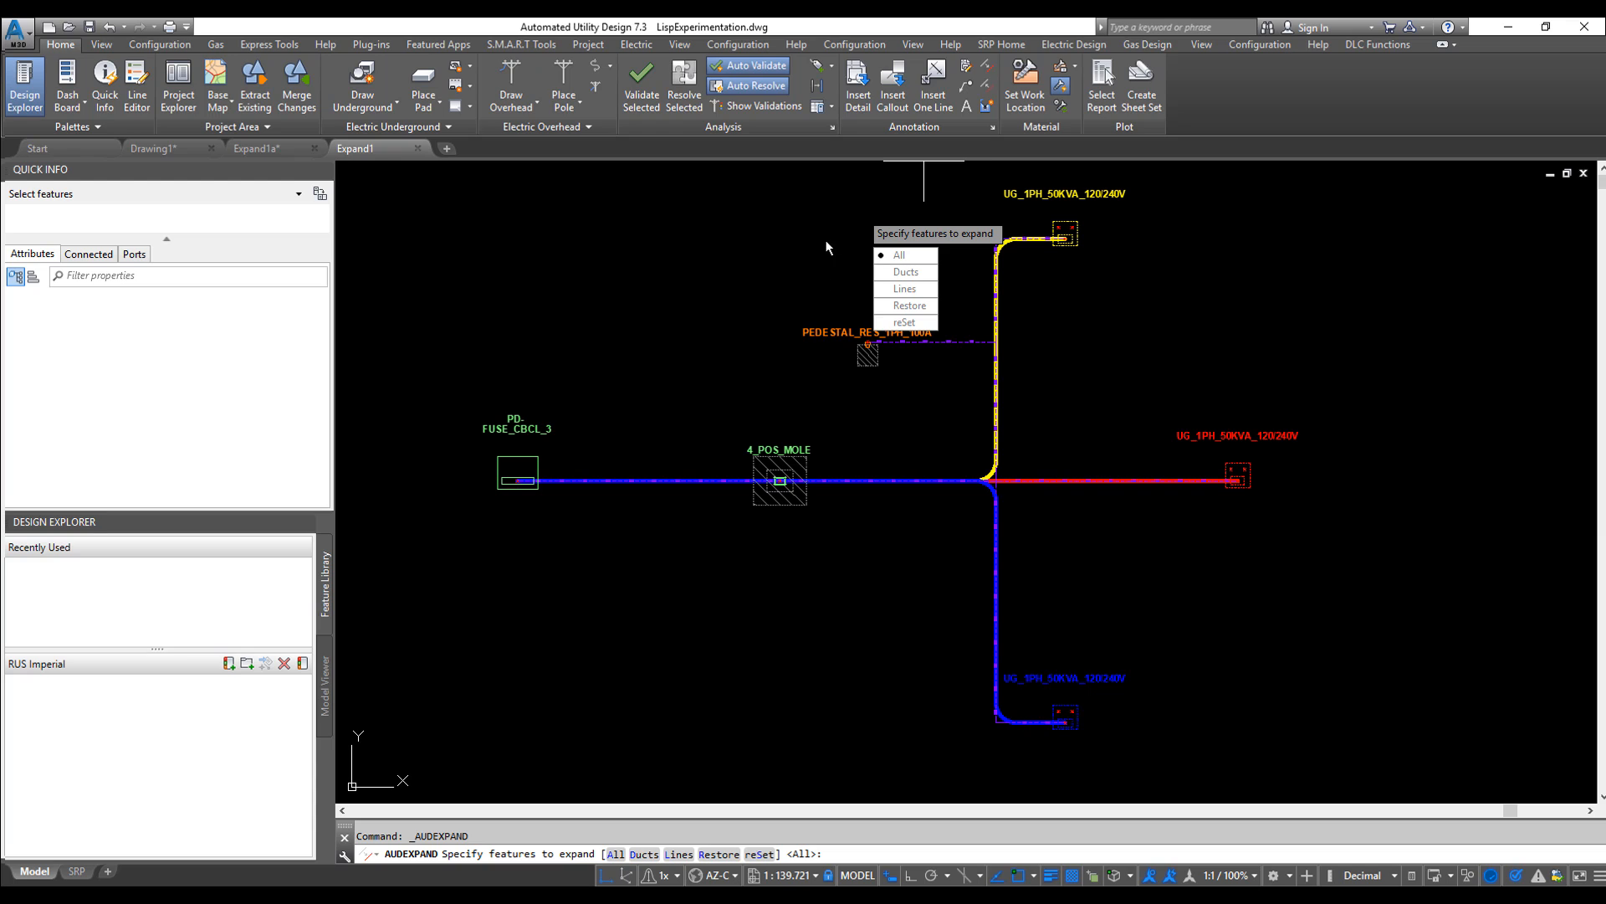
{"action": "left_click", "coordinate": [907, 293]}
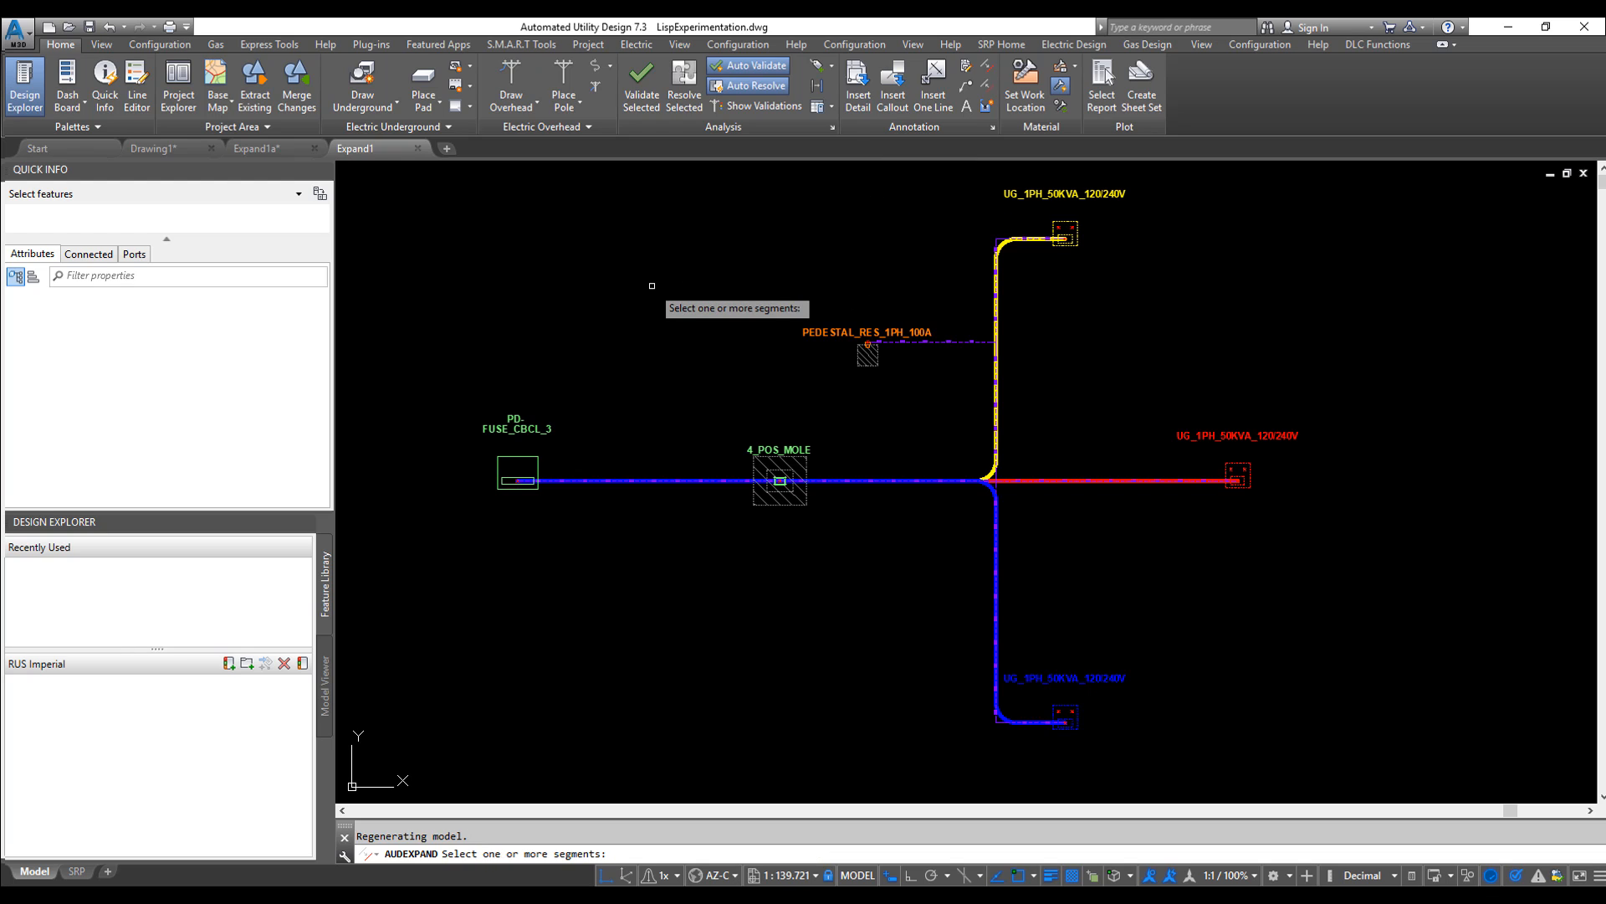
{"action": "left_click", "coordinate": [610, 480]}
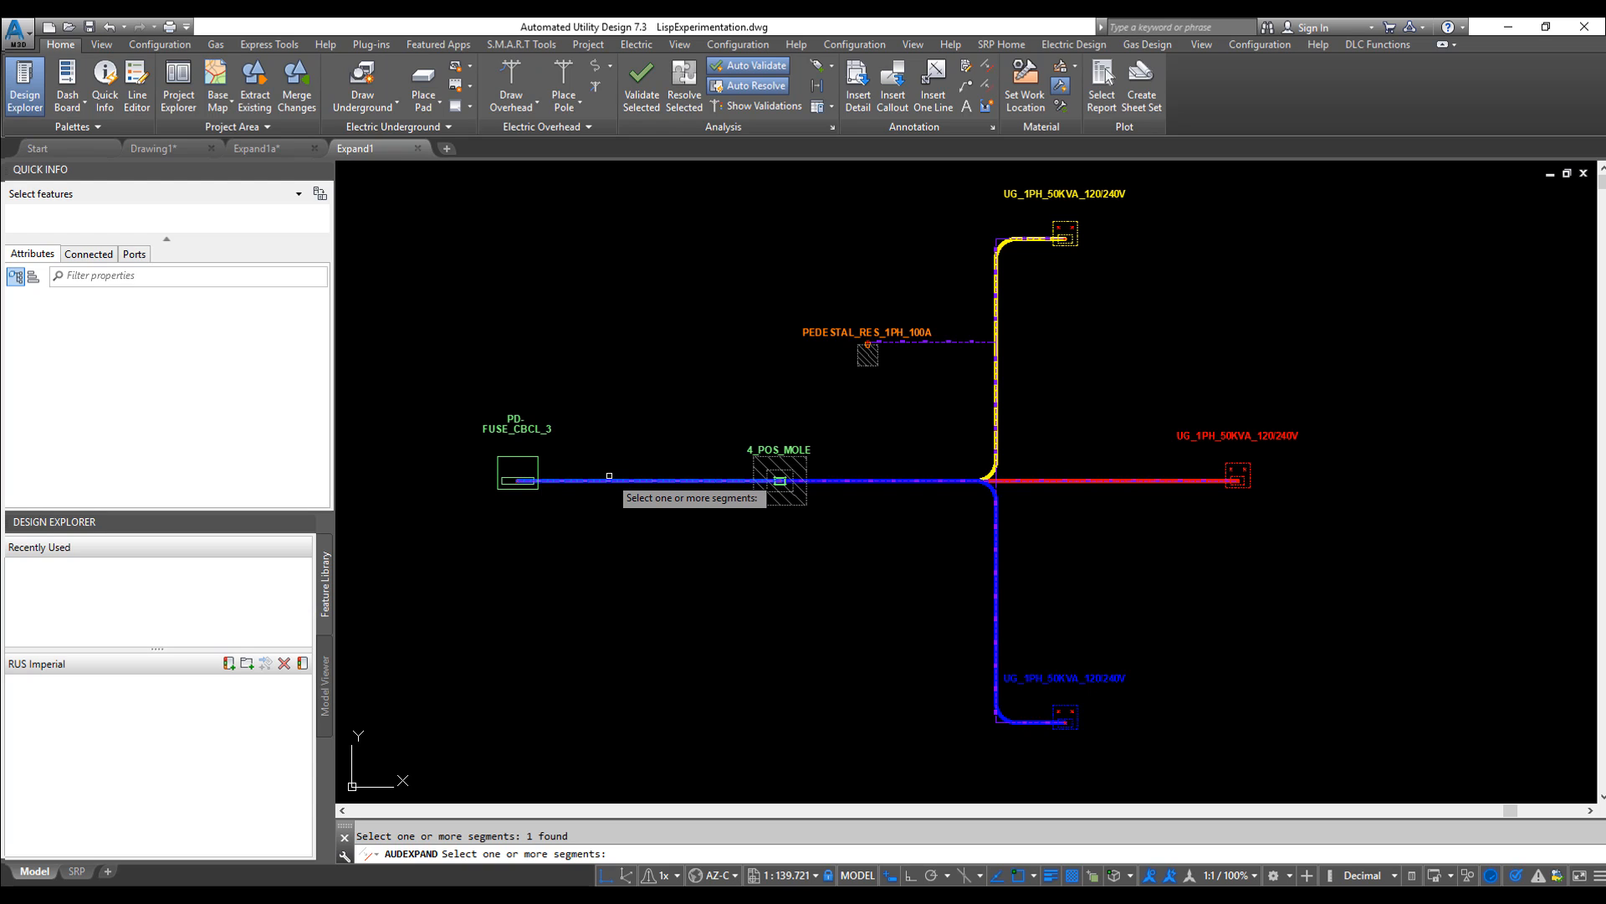
{"action": "key", "text": "Return"}
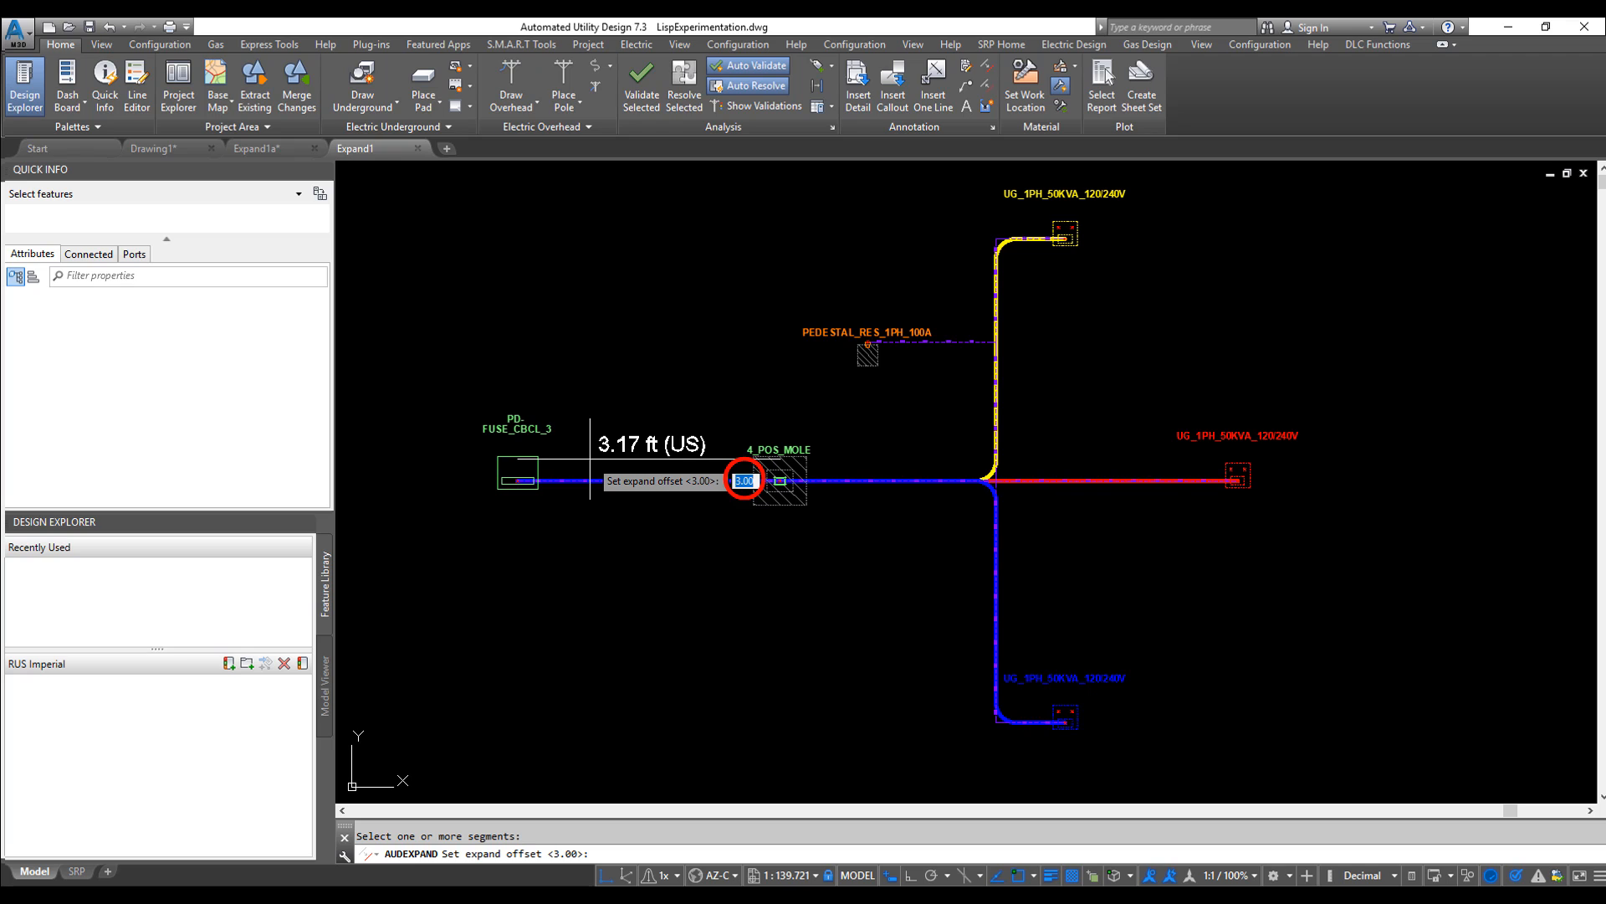
{"action": "key", "text": "Return"}
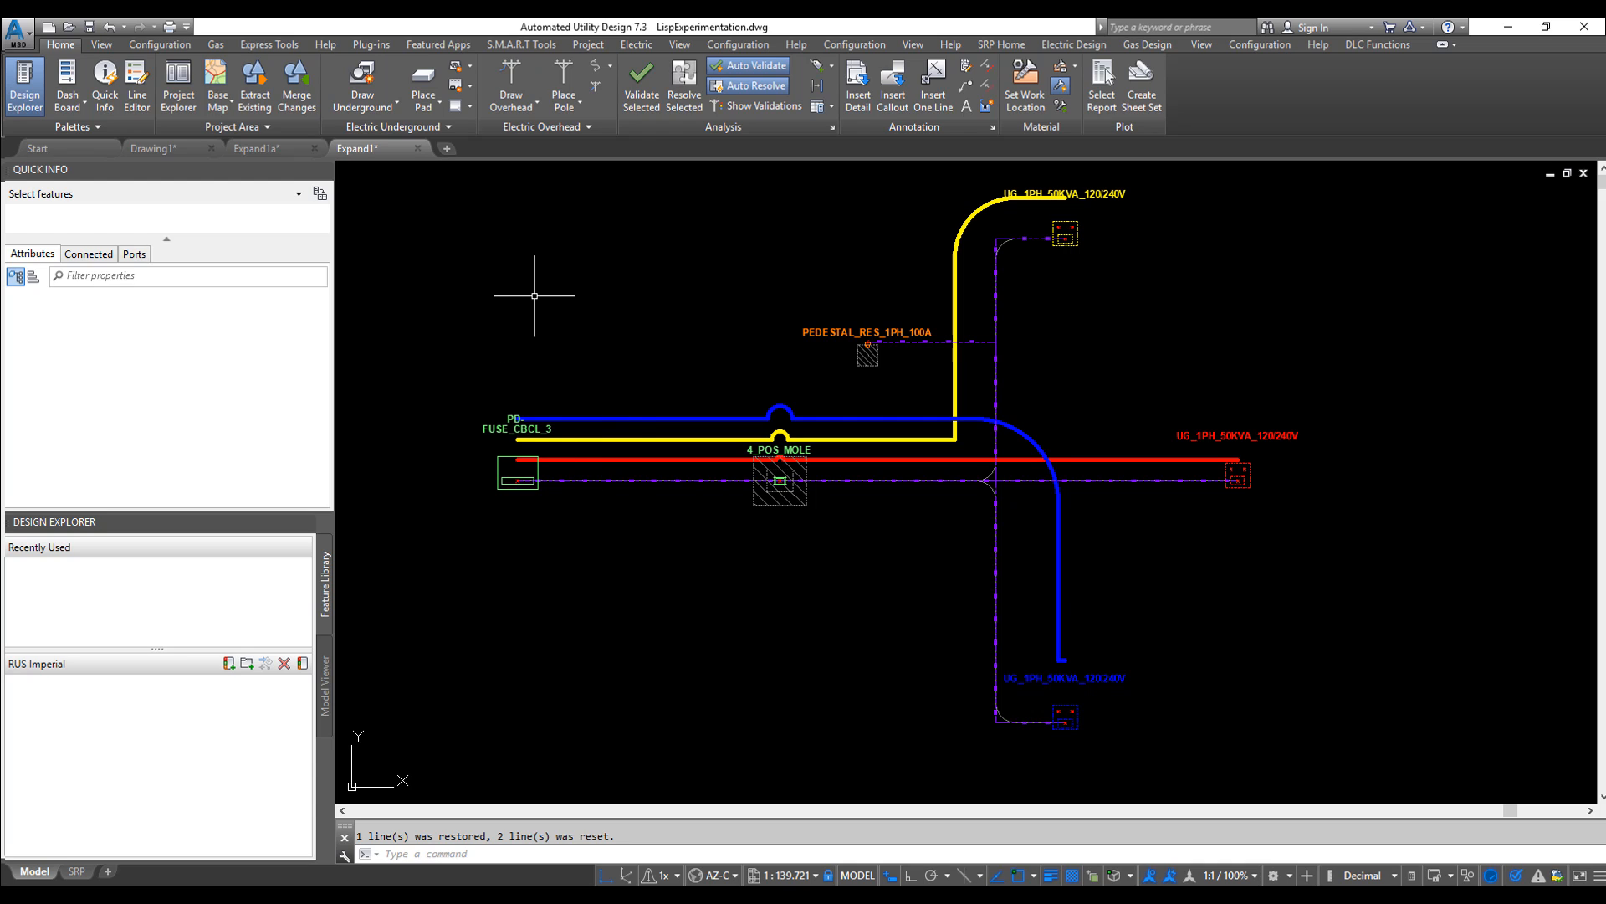
Step: Use AUDEXPANDEDIT to move the expanded blue line to just below the trench, opposite the red and yellow lines
{"action": "type", "text": "AUDexpandedit"}
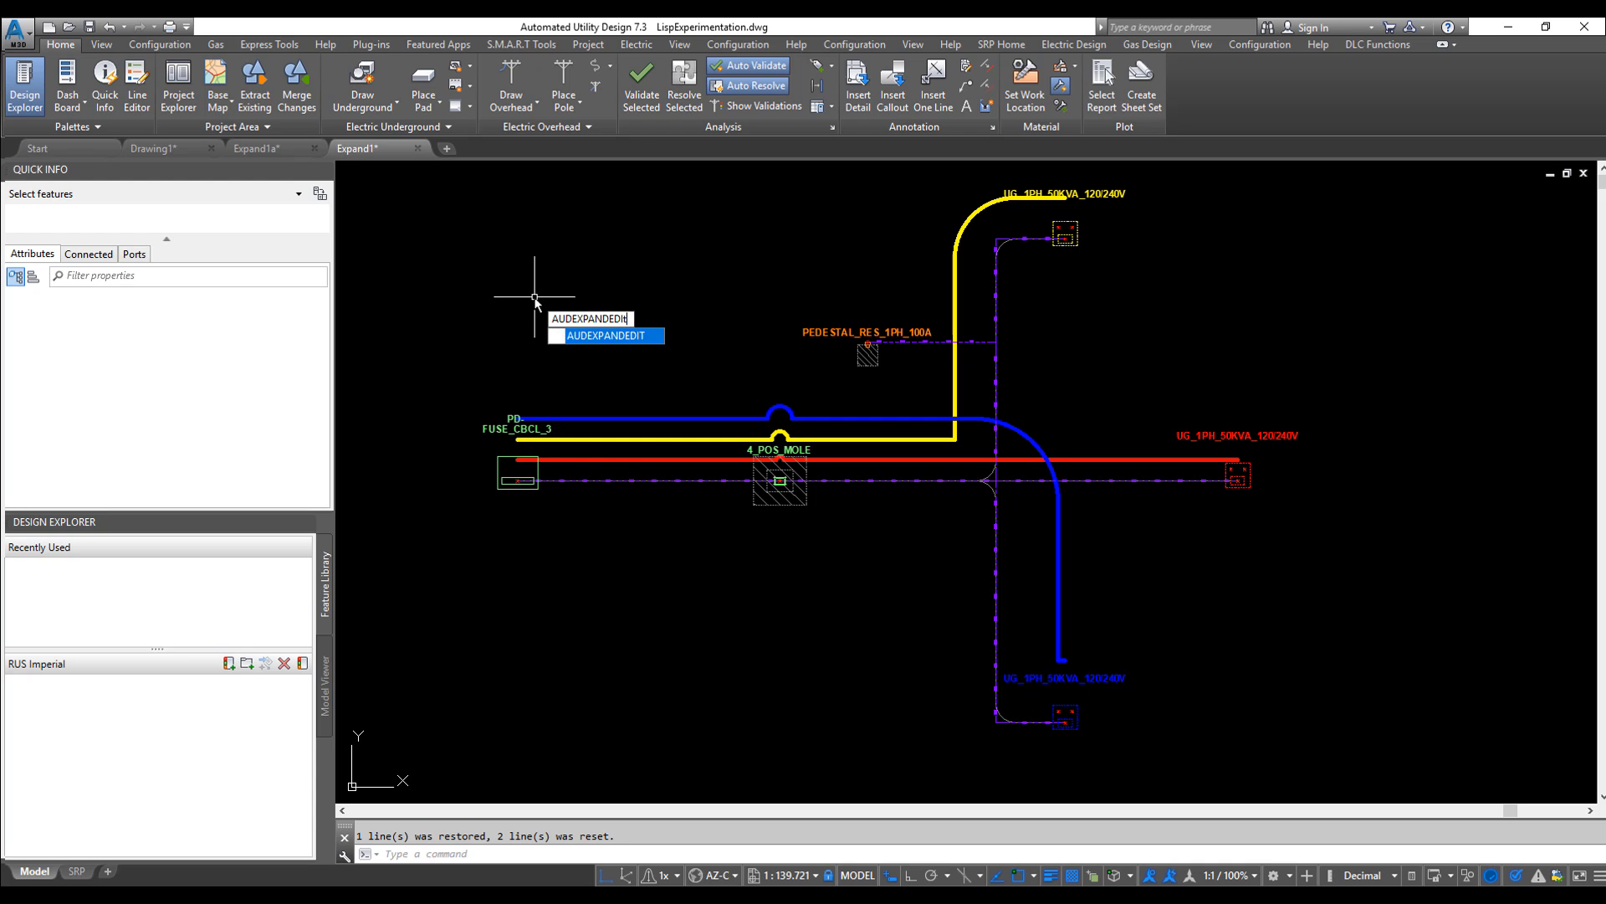
{"action": "key", "text": "Return"}
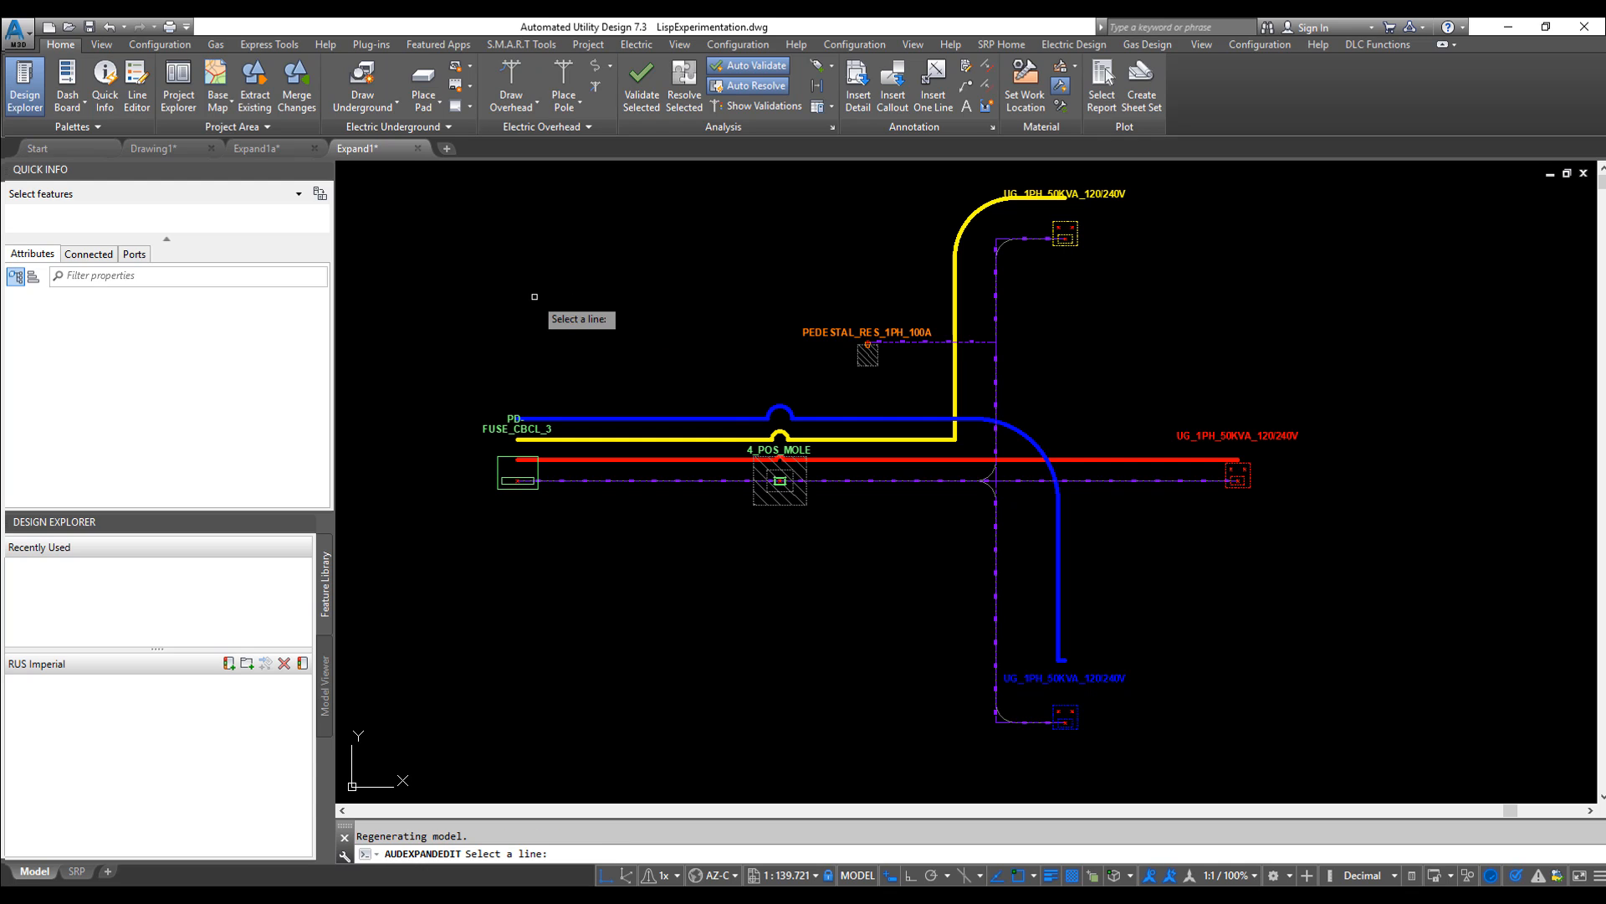
{"action": "left_click", "coordinate": [641, 418]}
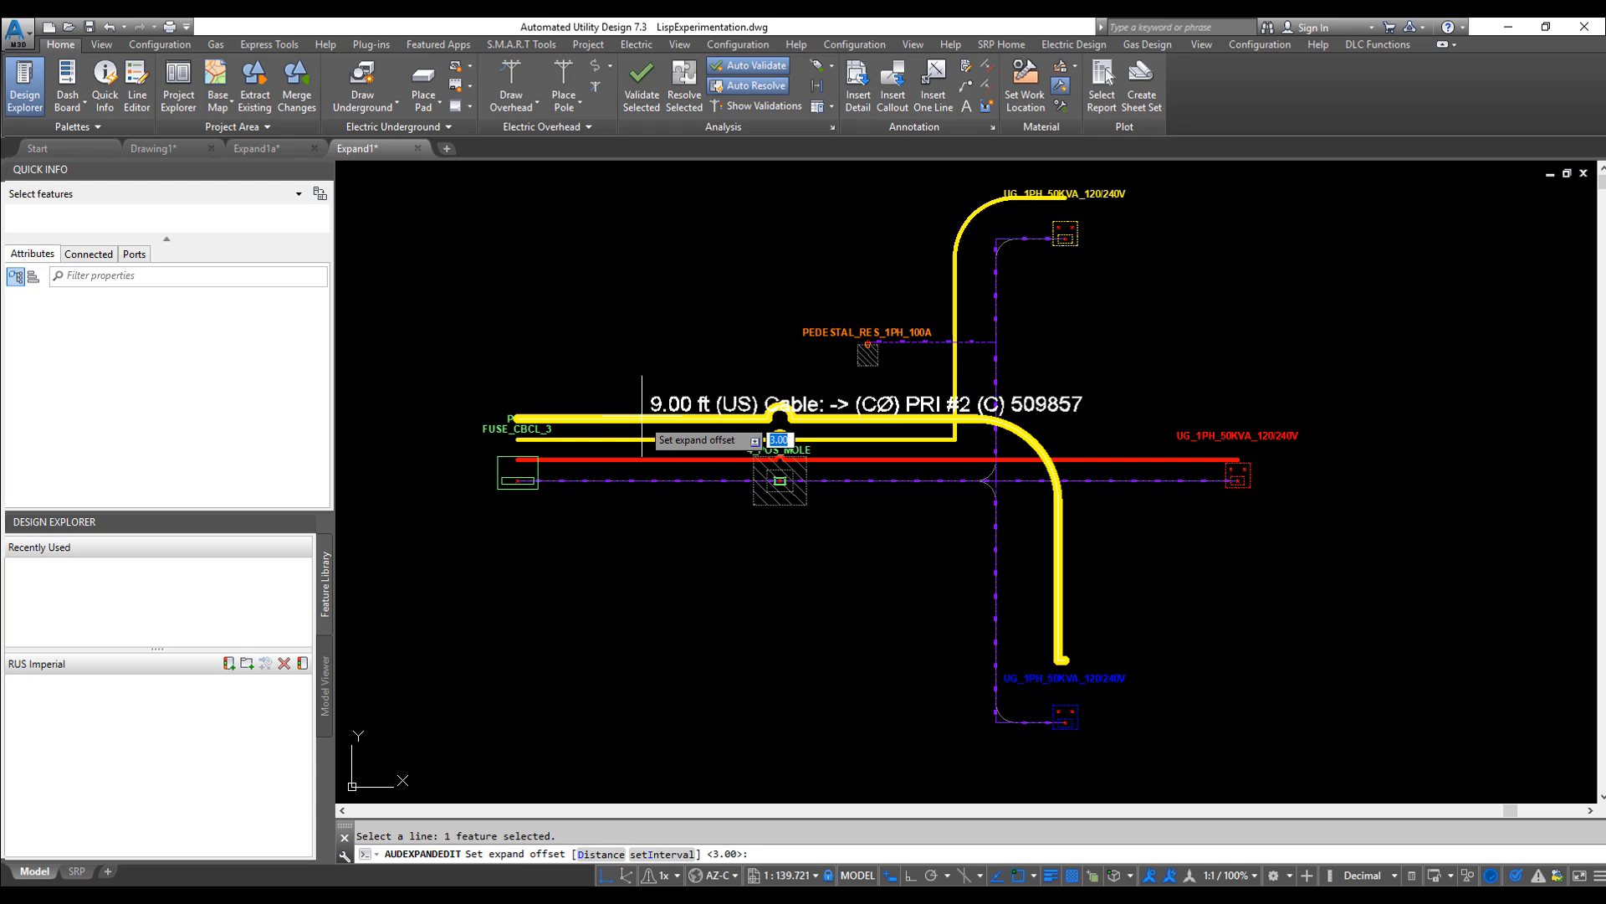
{"action": "left_click", "coordinate": [626, 500]}
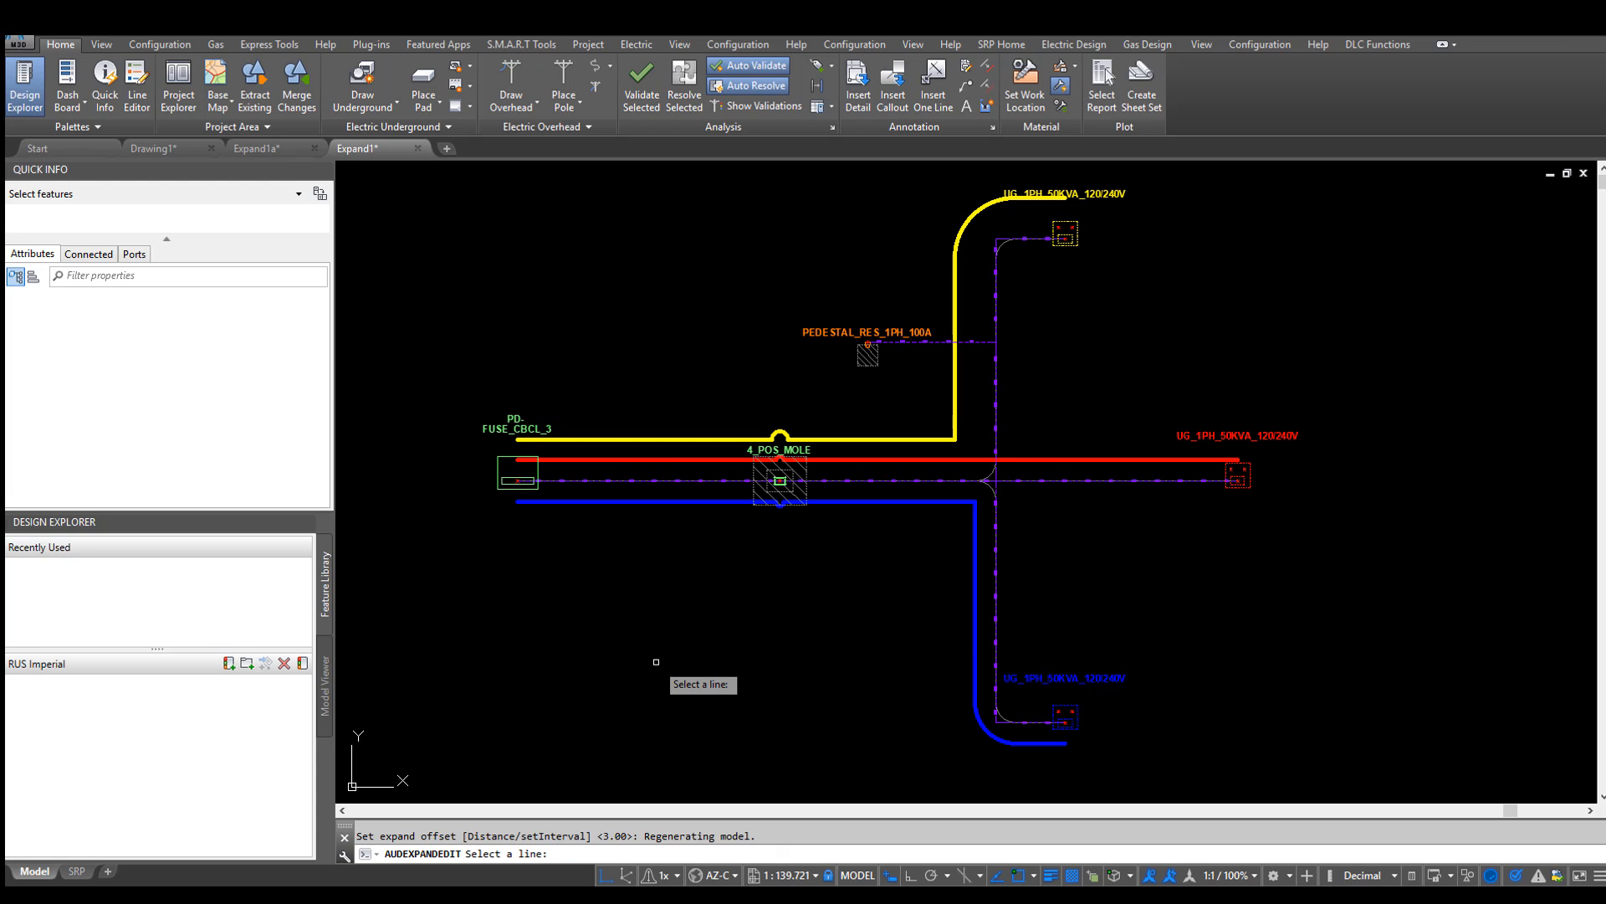
{"action": "key", "text": "Return"}
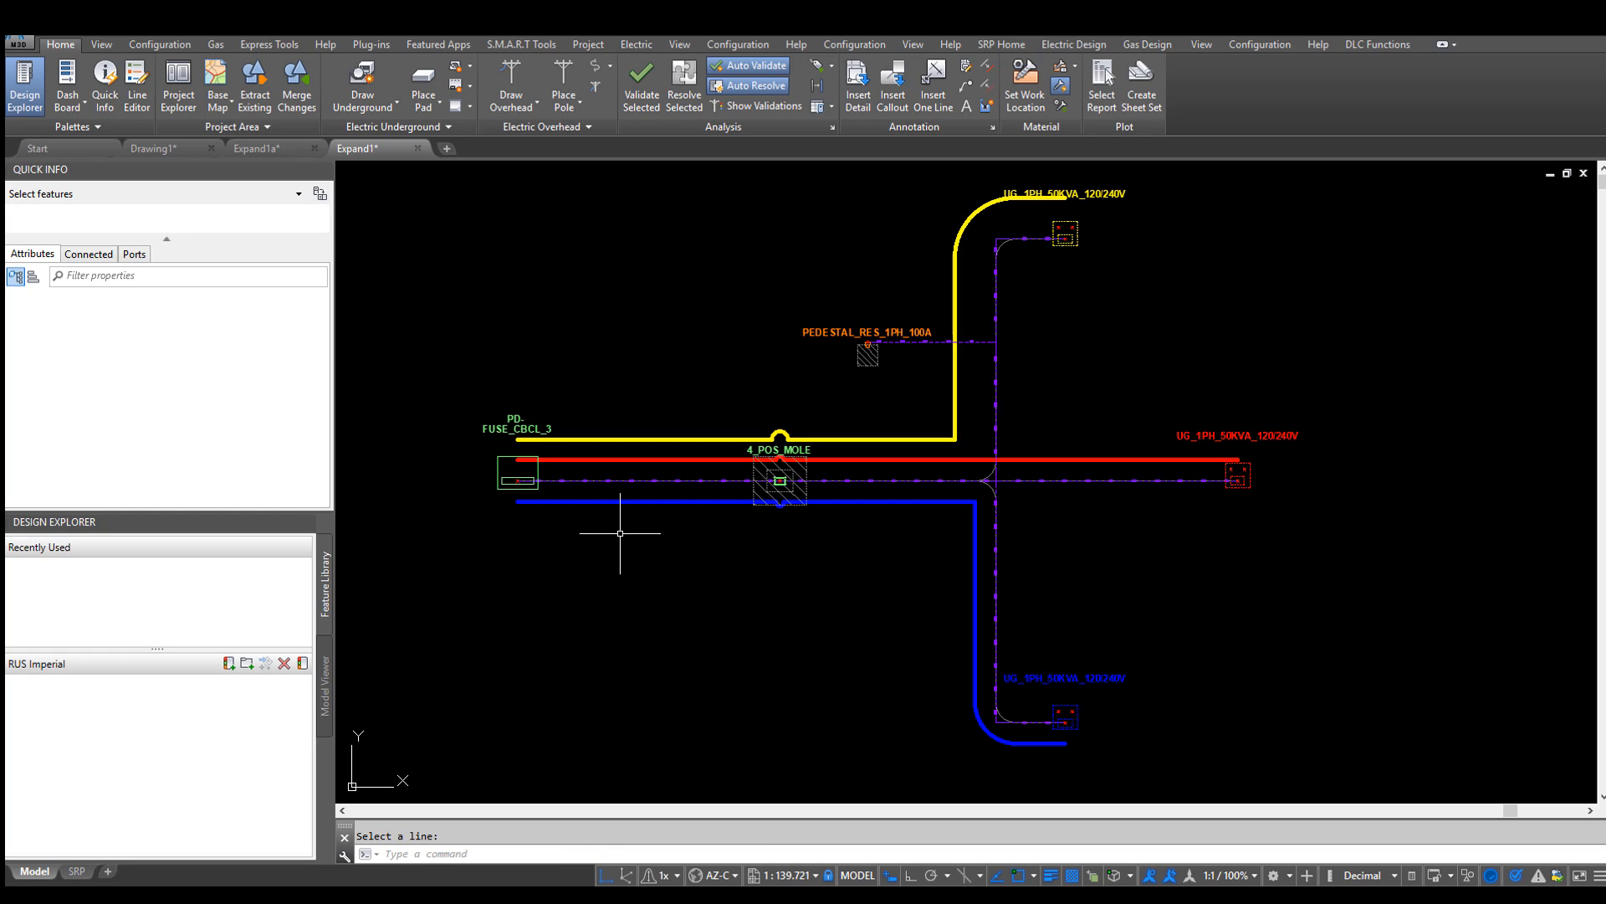
Step: Add a vertex near the blue line's fuse end and stretch its endpoint onto the connection point of PD-FUSE_CBCL_3
{"action": "scroll", "coordinate": [568, 521], "scroll_direction": "up", "scroll_amount": 4}
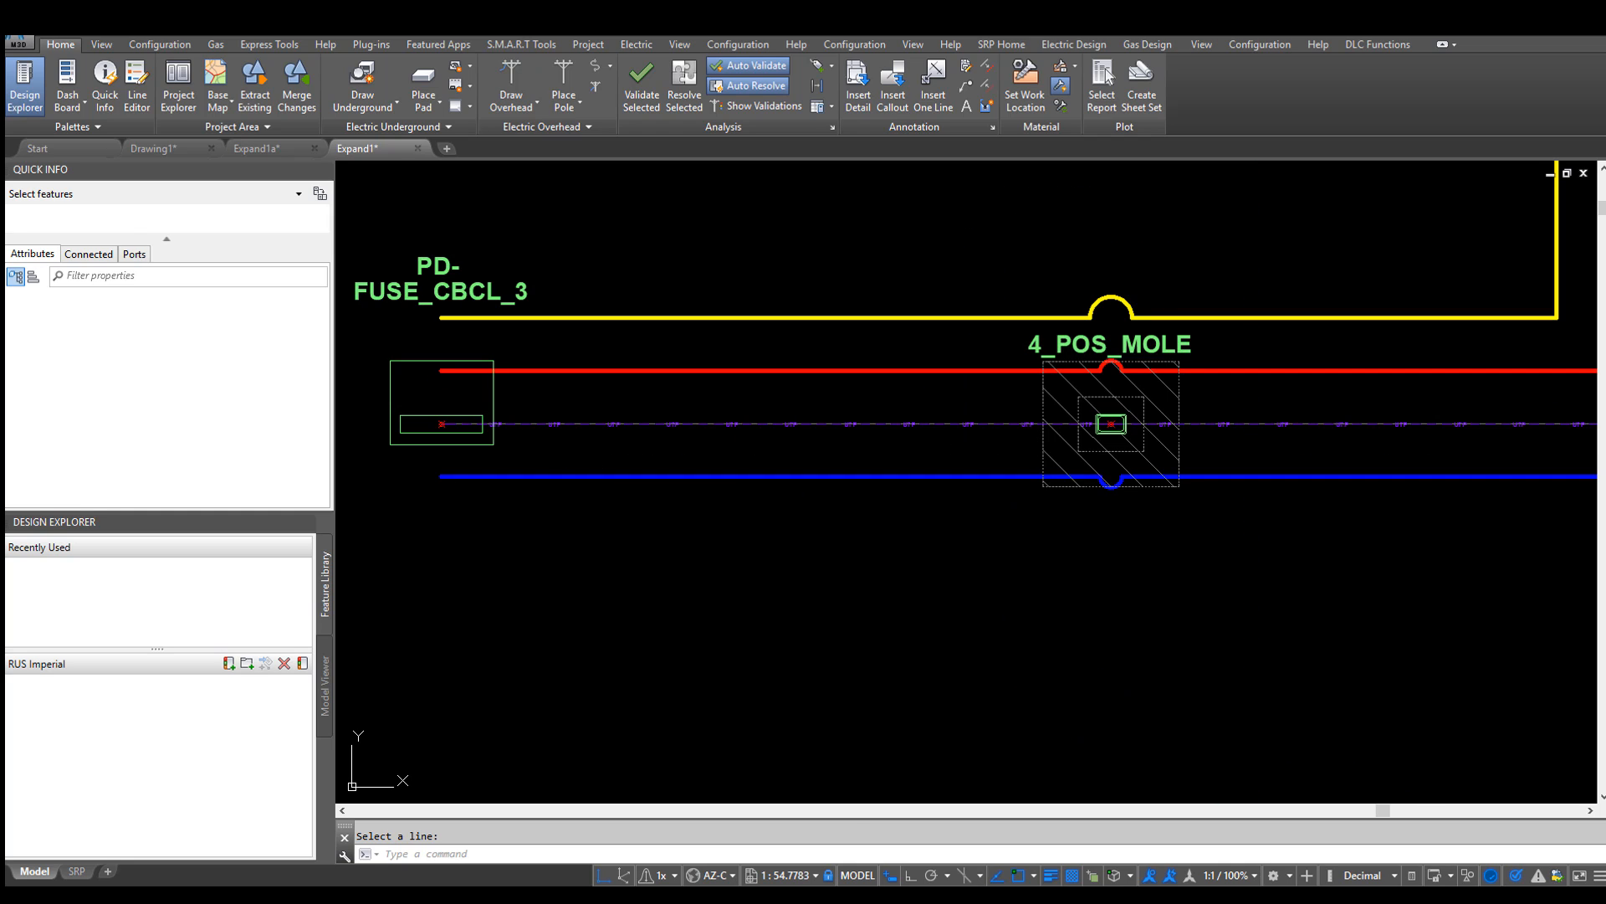
{"action": "left_click", "coordinate": [560, 475]}
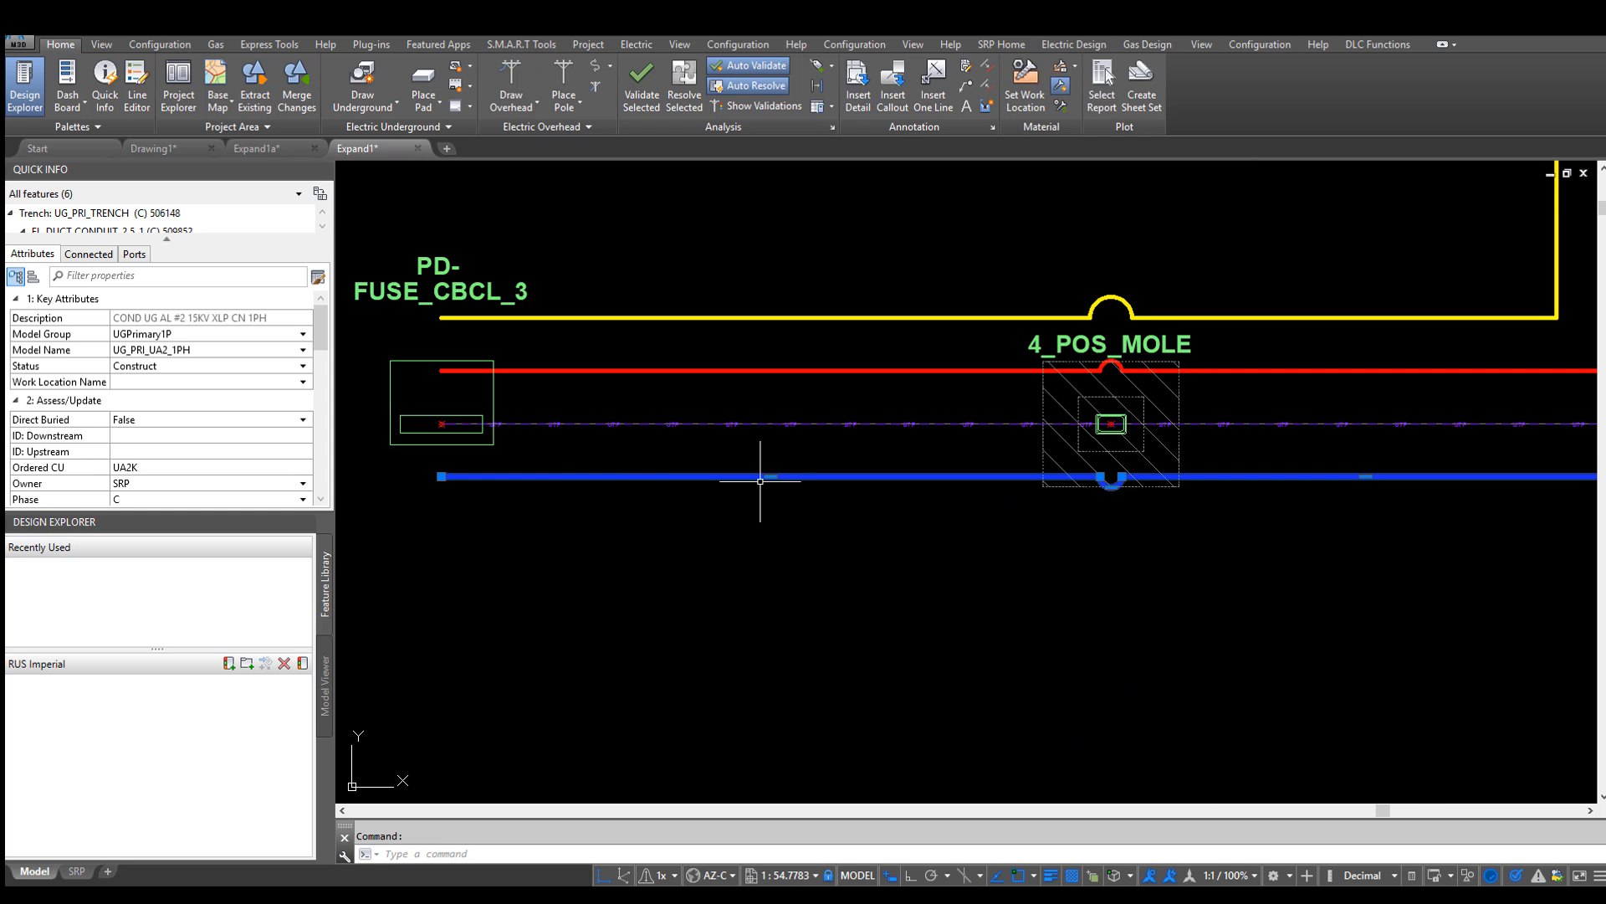
{"action": "mouse_move", "coordinate": [772, 476]}
{"action": "left_click", "coordinate": [825, 524]}
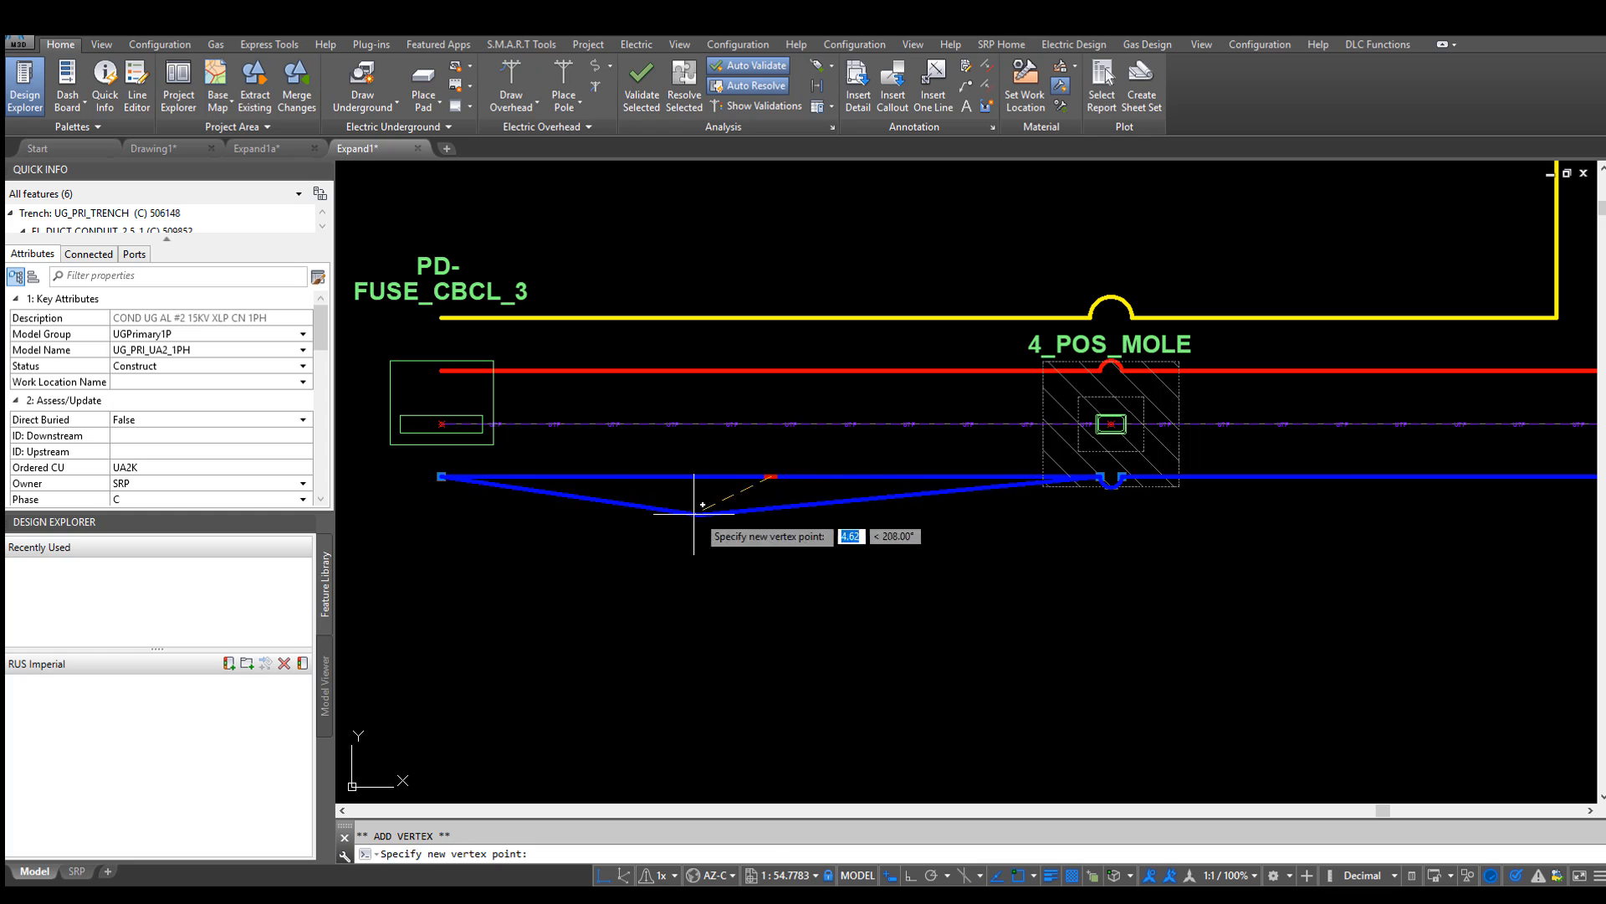
{"action": "left_click", "coordinate": [499, 476]}
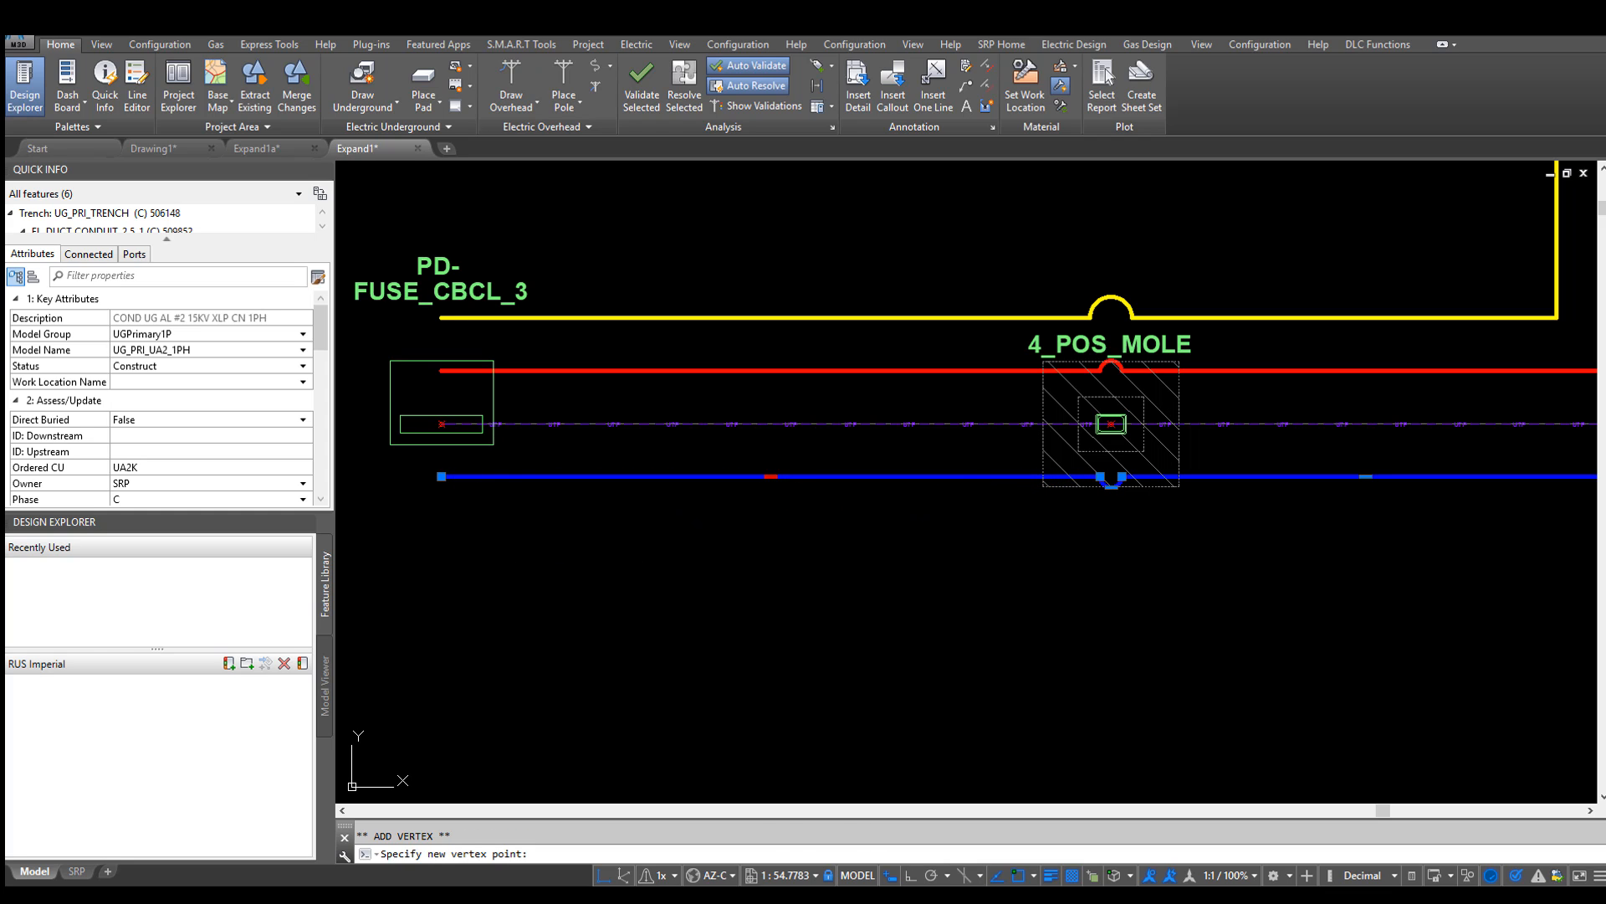
{"action": "left_click", "coordinate": [442, 476]}
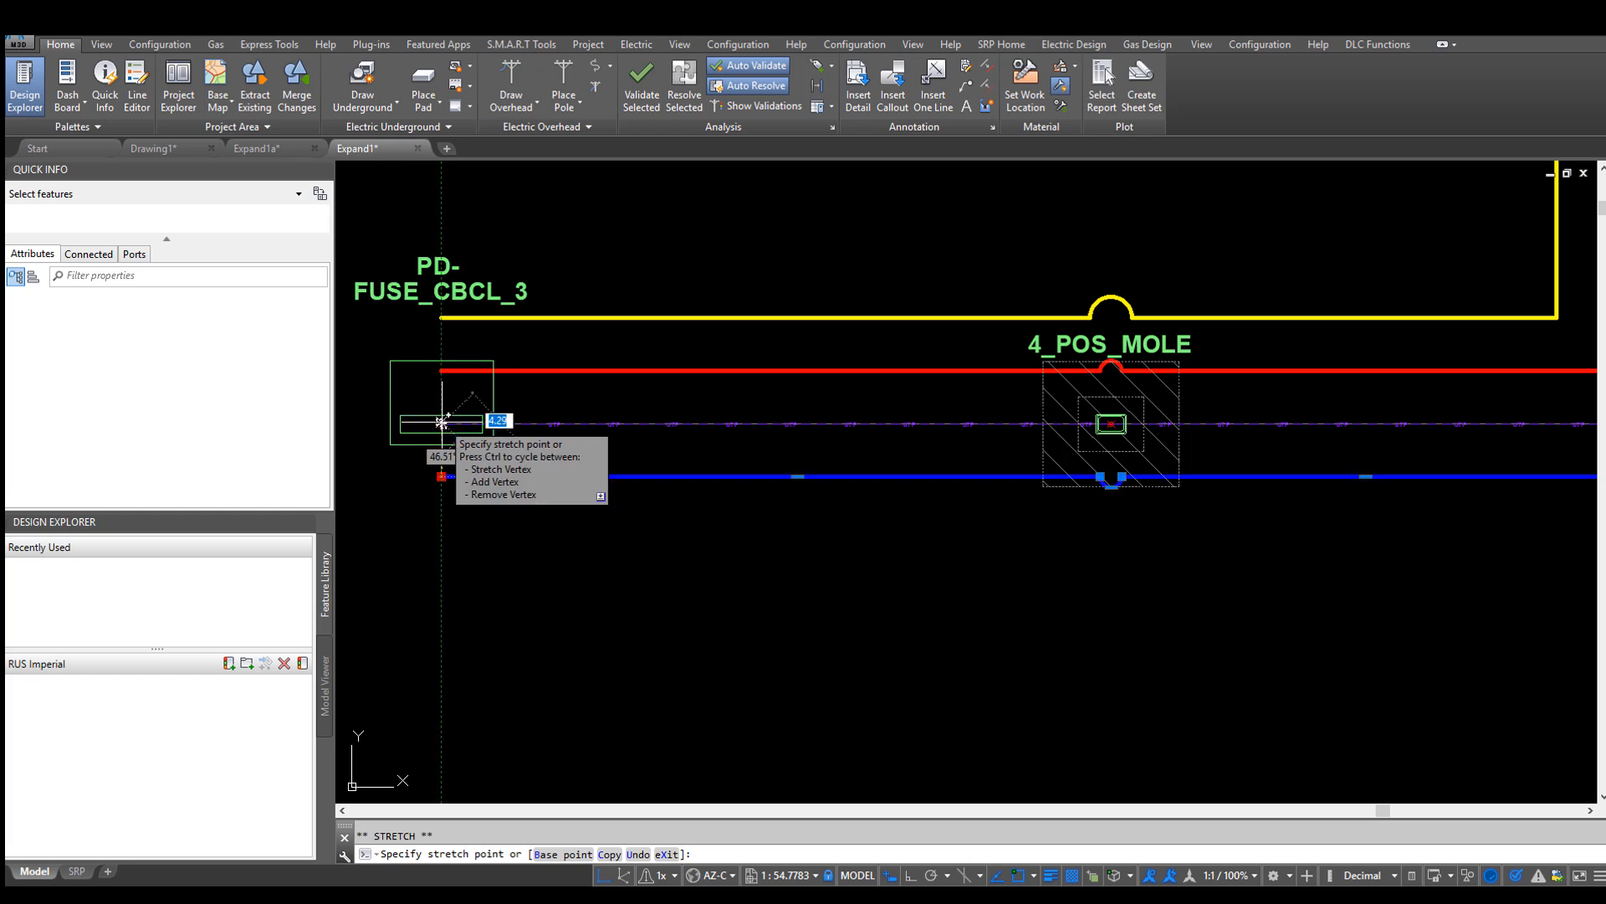
{"action": "left_click", "coordinate": [441, 424]}
Step: Add a vertex near the yellow line's fuse end and stretch its endpoint onto the connection point of PD-FUSE_CBCL_3
{"action": "scroll", "coordinate": [1183, 566], "scroll_direction": "down", "scroll_amount": 4}
{"action": "scroll", "coordinate": [917, 509], "scroll_direction": "up", "scroll_amount": 5}
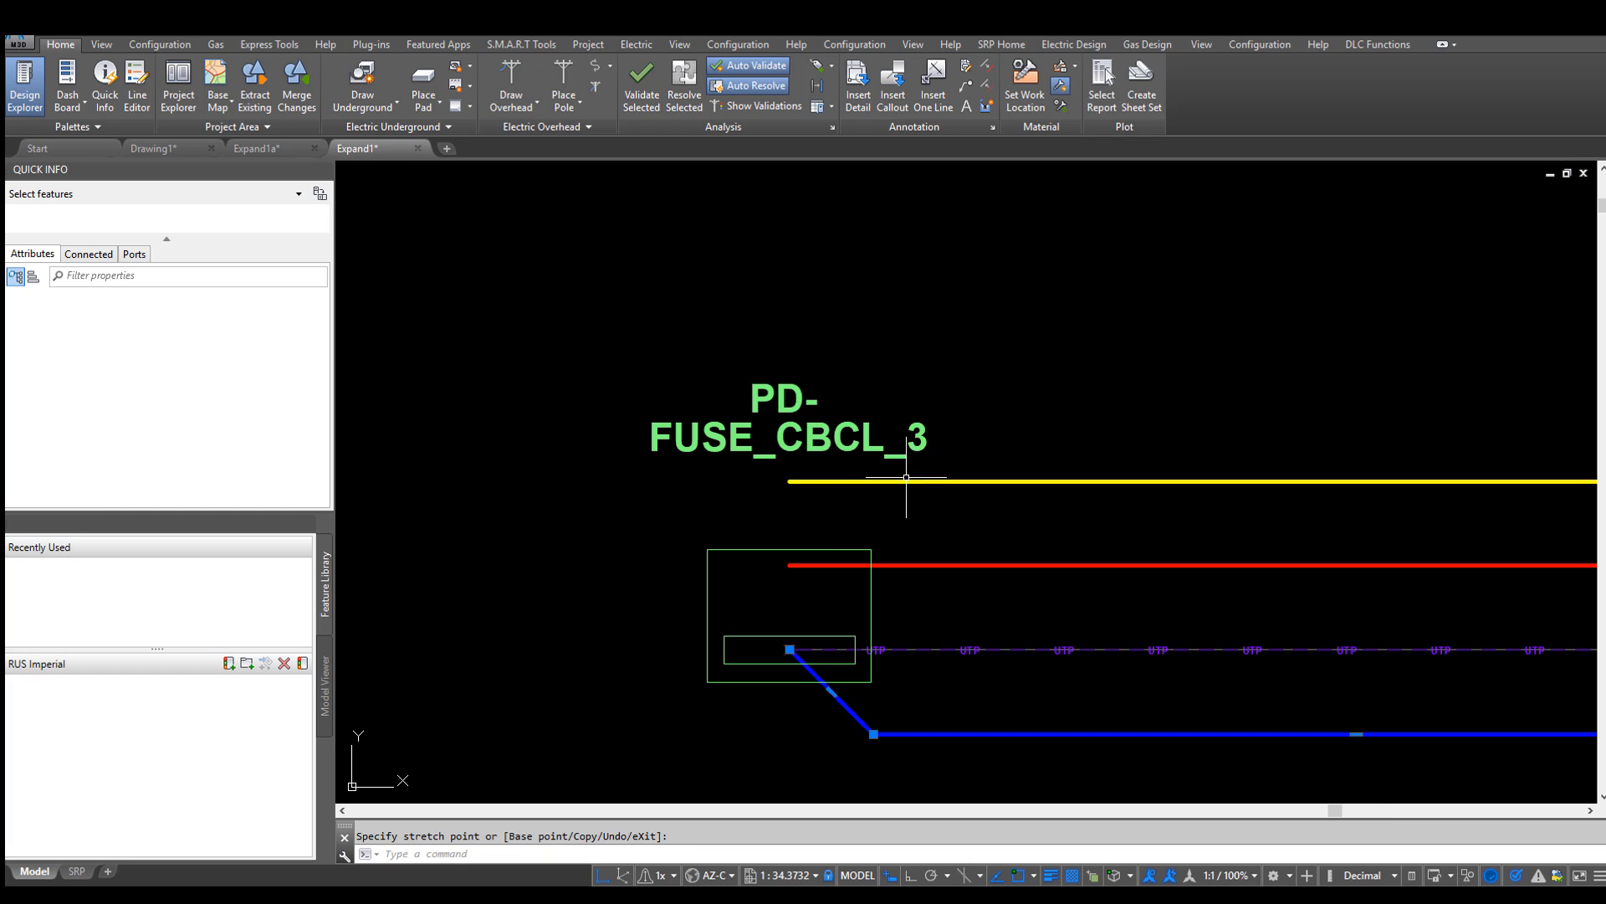
{"action": "key", "text": "Escape"}
{"action": "left_click", "coordinate": [1373, 481]}
{"action": "mouse_move", "coordinate": [1306, 481]}
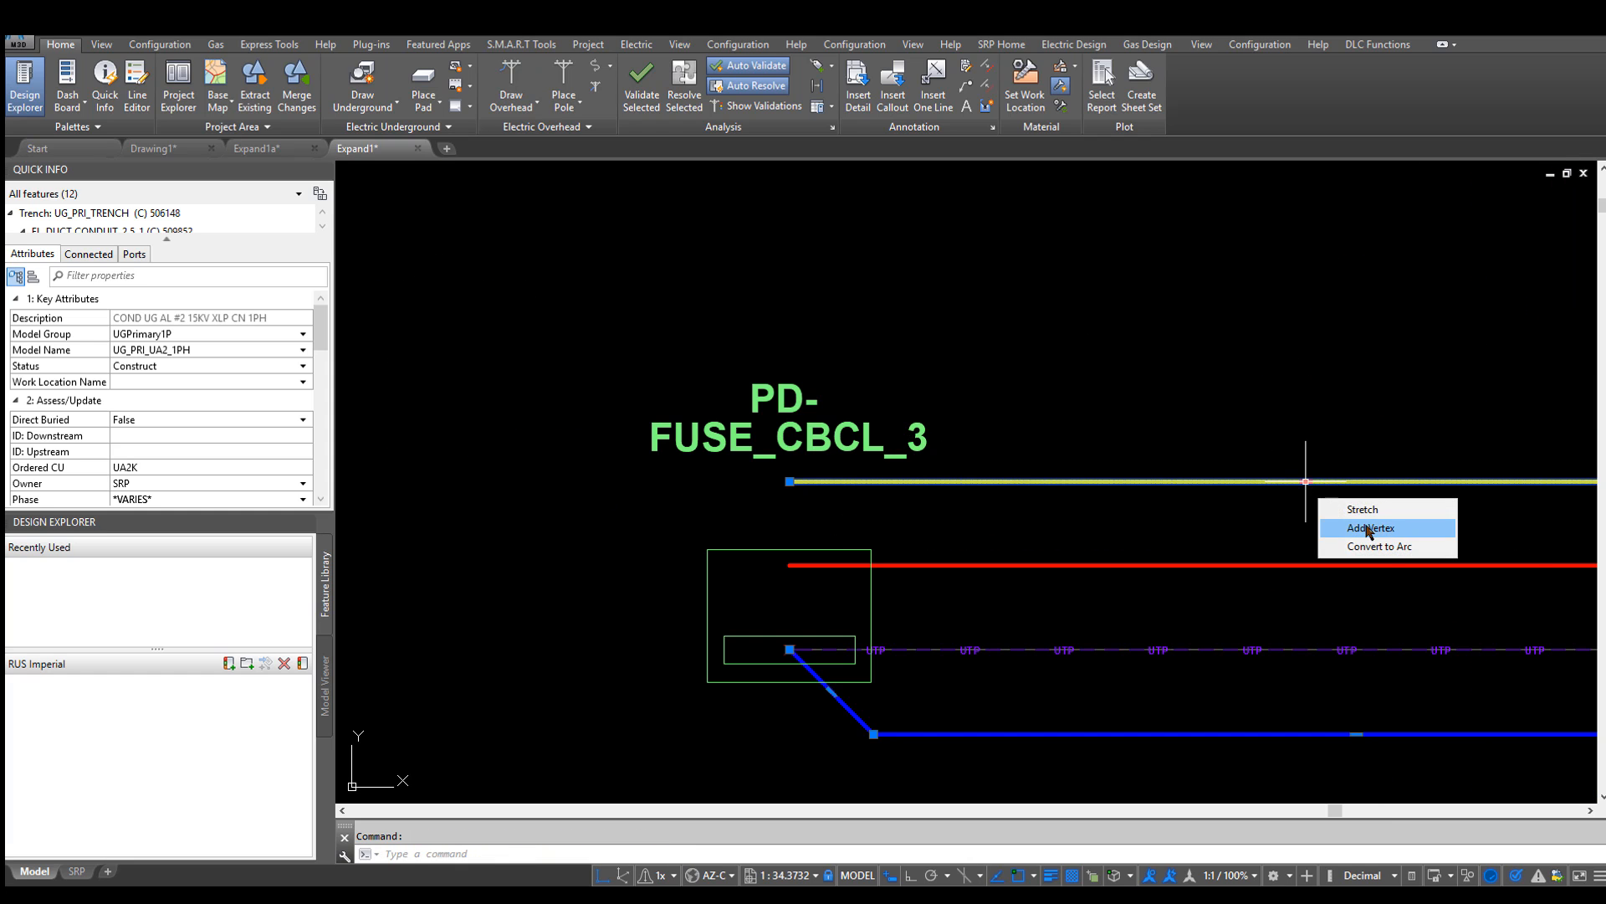
{"action": "left_click", "coordinate": [1372, 519]}
{"action": "left_click", "coordinate": [866, 481]}
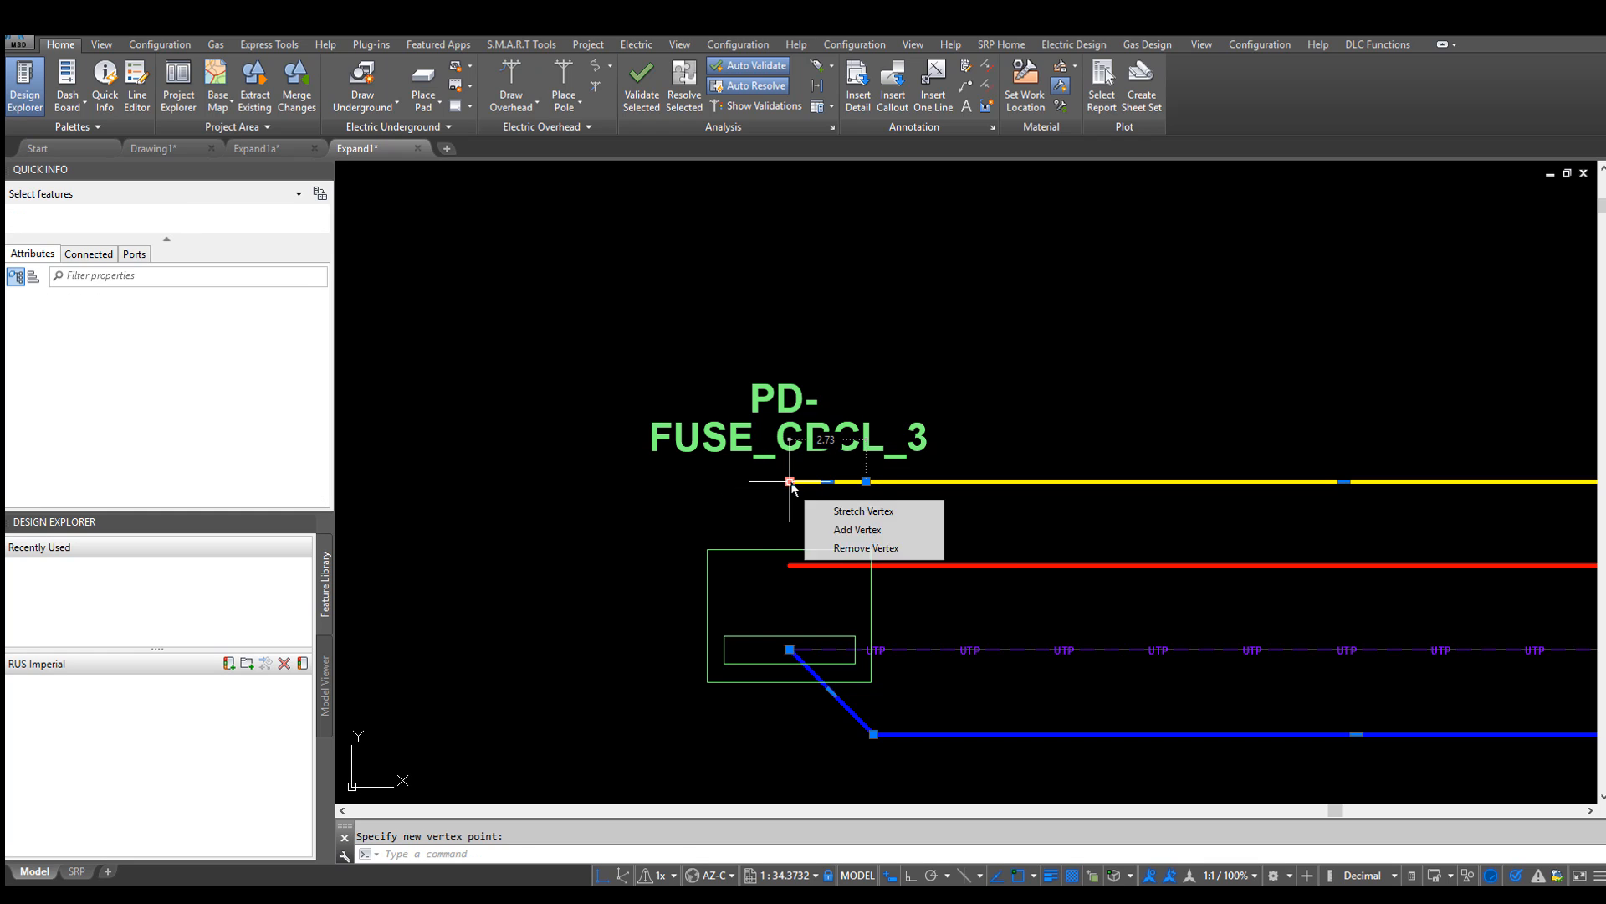
{"action": "left_click", "coordinate": [789, 481]}
{"action": "left_click", "coordinate": [789, 649]}
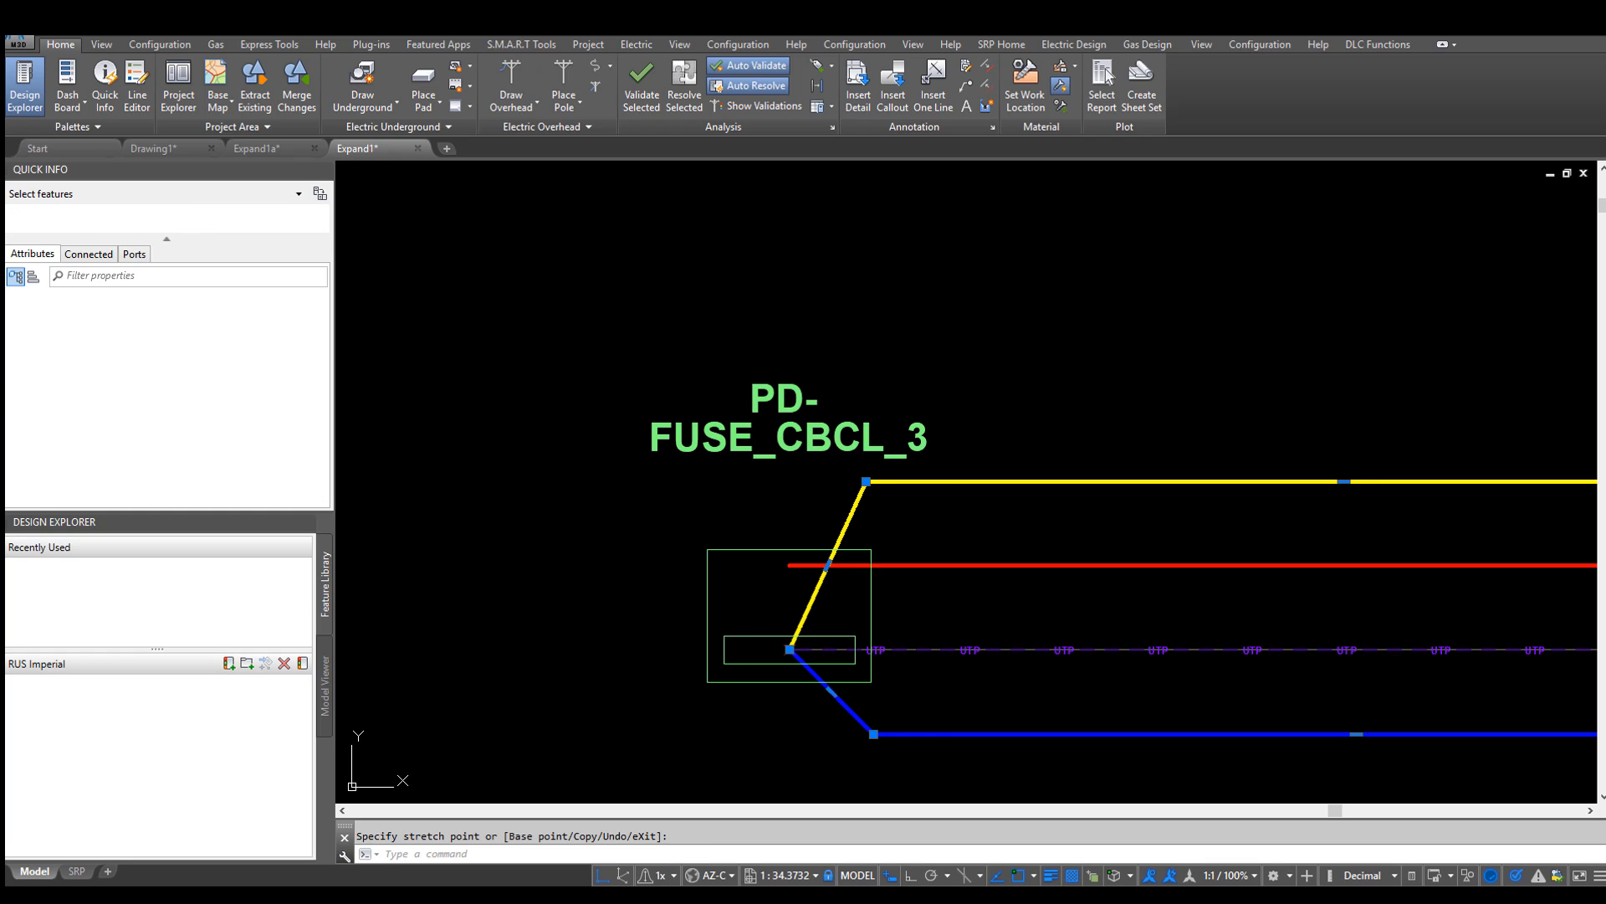
Step: Add a vertex near the red line's fuse end and stretch its endpoint onto the connection point of PD-FUSE_CBCL_3
{"action": "left_click", "coordinate": [1322, 565]}
{"action": "mouse_move", "coordinate": [1315, 565]}
{"action": "left_click", "coordinate": [1373, 604]}
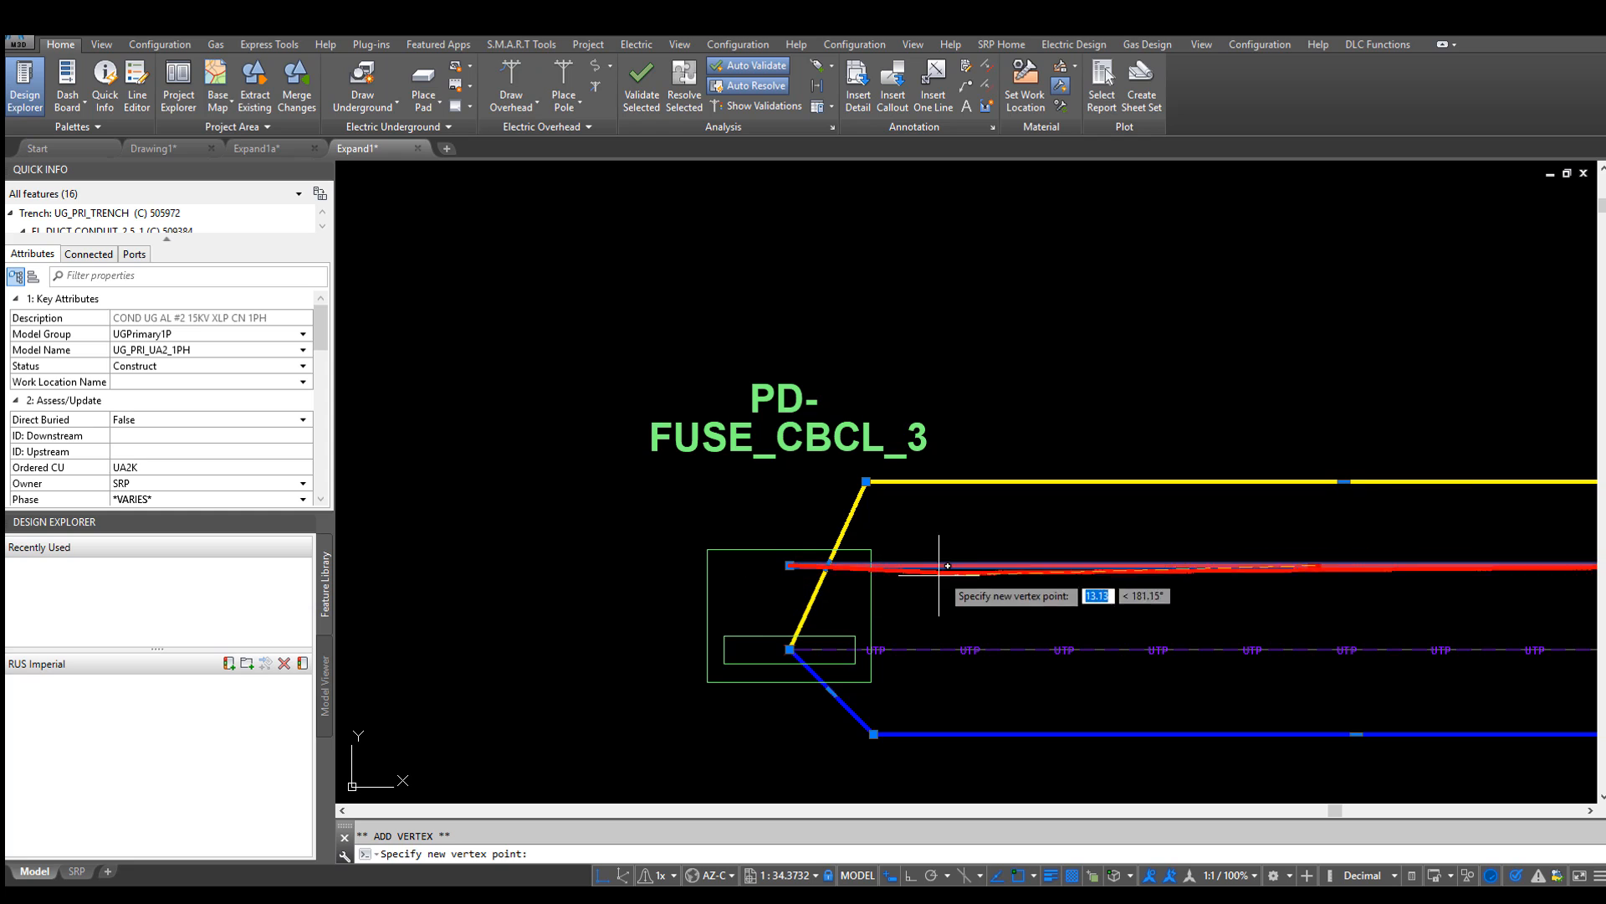
{"action": "left_click", "coordinate": [790, 560]}
{"action": "left_click", "coordinate": [789, 565]}
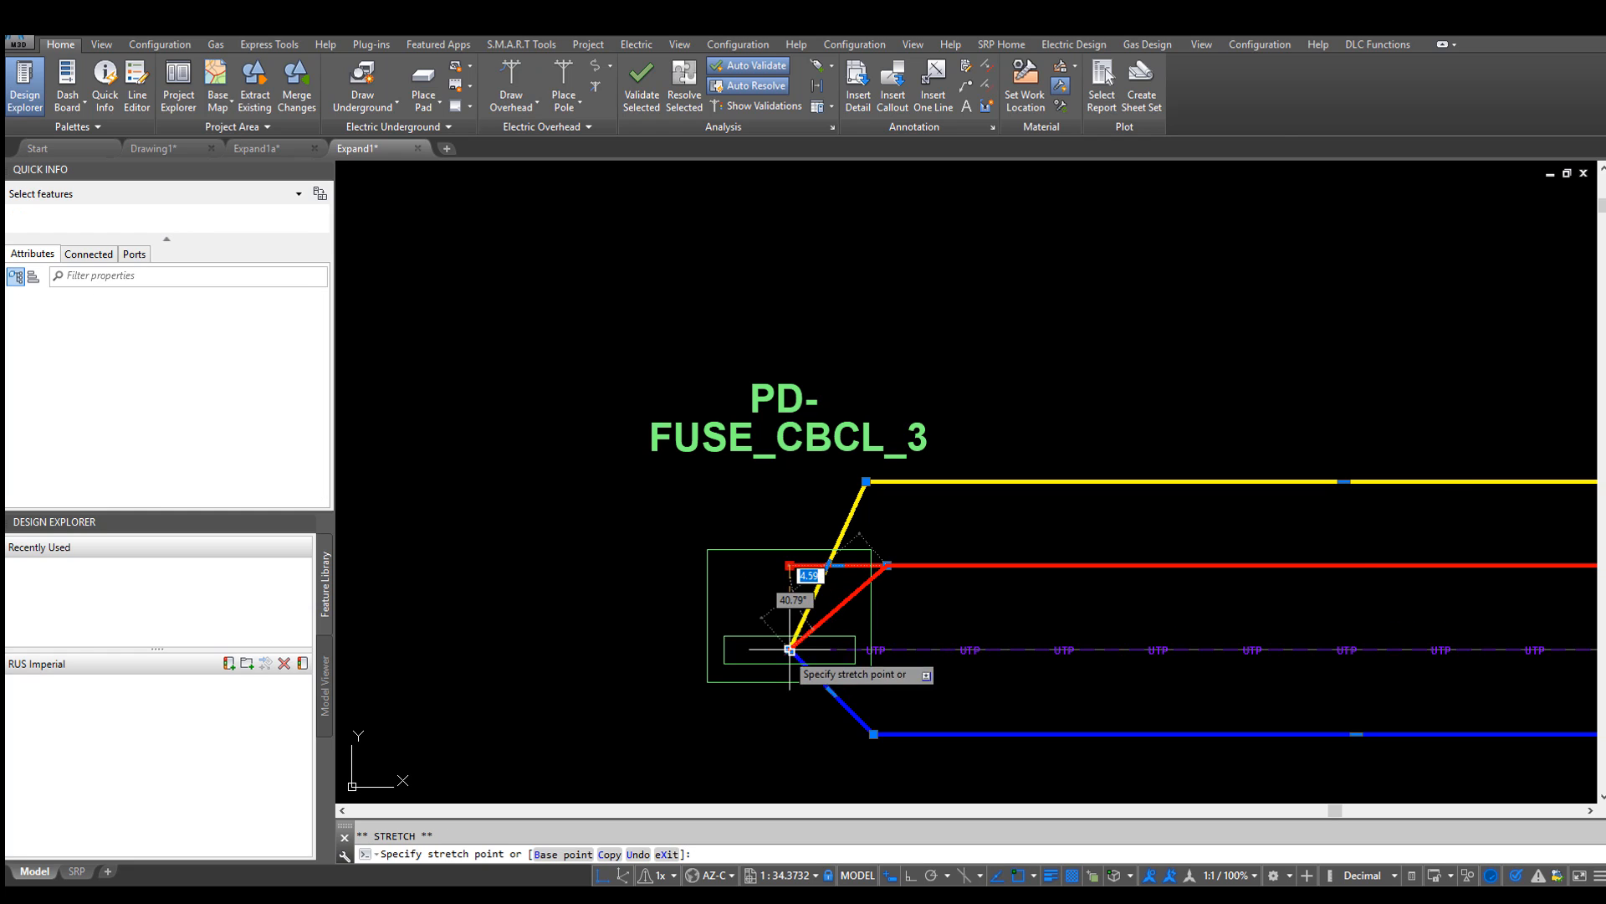
{"action": "left_click", "coordinate": [789, 649]}
{"action": "scroll", "coordinate": [1088, 635], "scroll_direction": "down", "scroll_amount": 2}
{"action": "middle_click_drag", "start_coordinate": [1042, 622], "coordinate": [595, 494]}
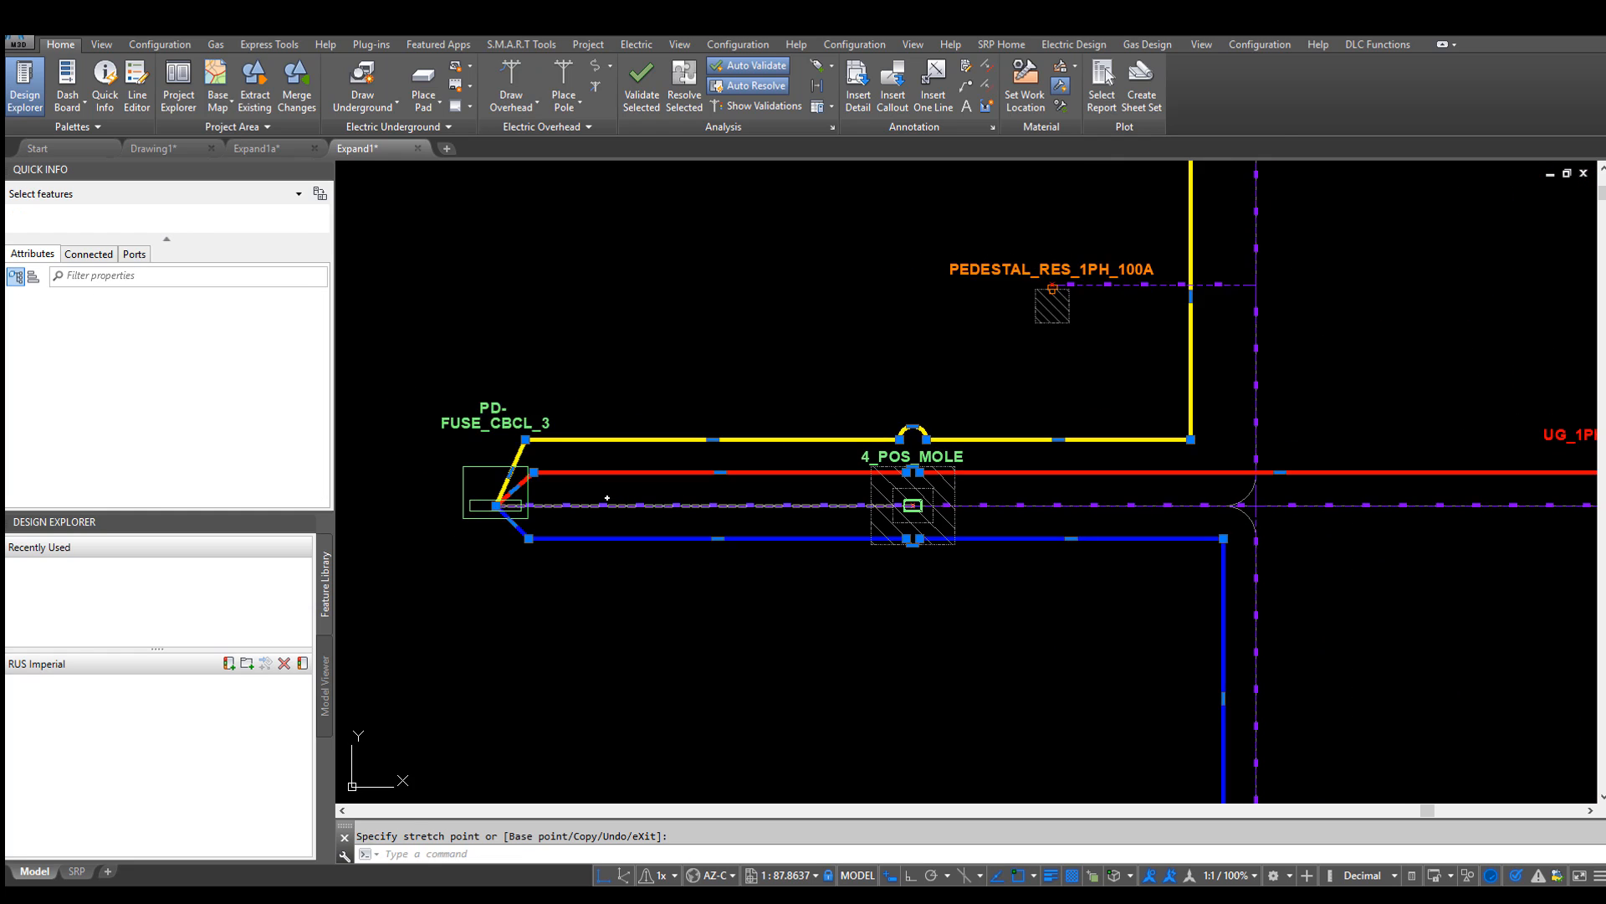
Step: Clear the selection and use AUDCOLLAPSE to collapse the yellow, red and blue expanded lines back onto the trench
{"action": "scroll", "coordinate": [645, 555], "scroll_direction": "down", "scroll_amount": 4}
{"action": "middle_click_drag", "start_coordinate": [645, 556], "coordinate": [753, 555]}
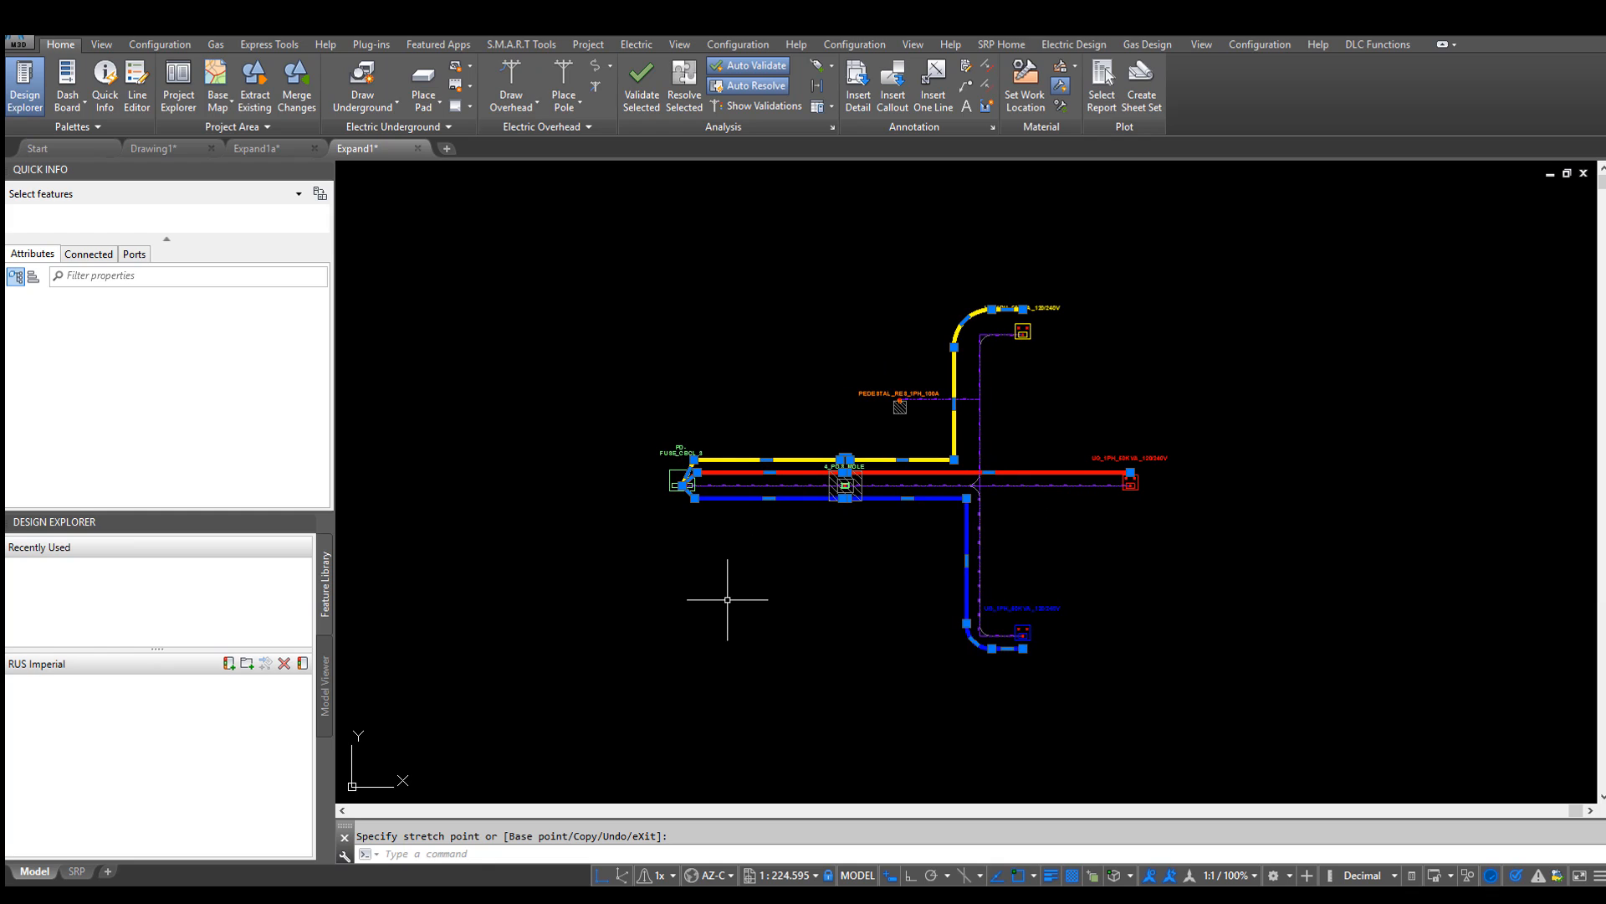
{"action": "key", "text": "Escape"}
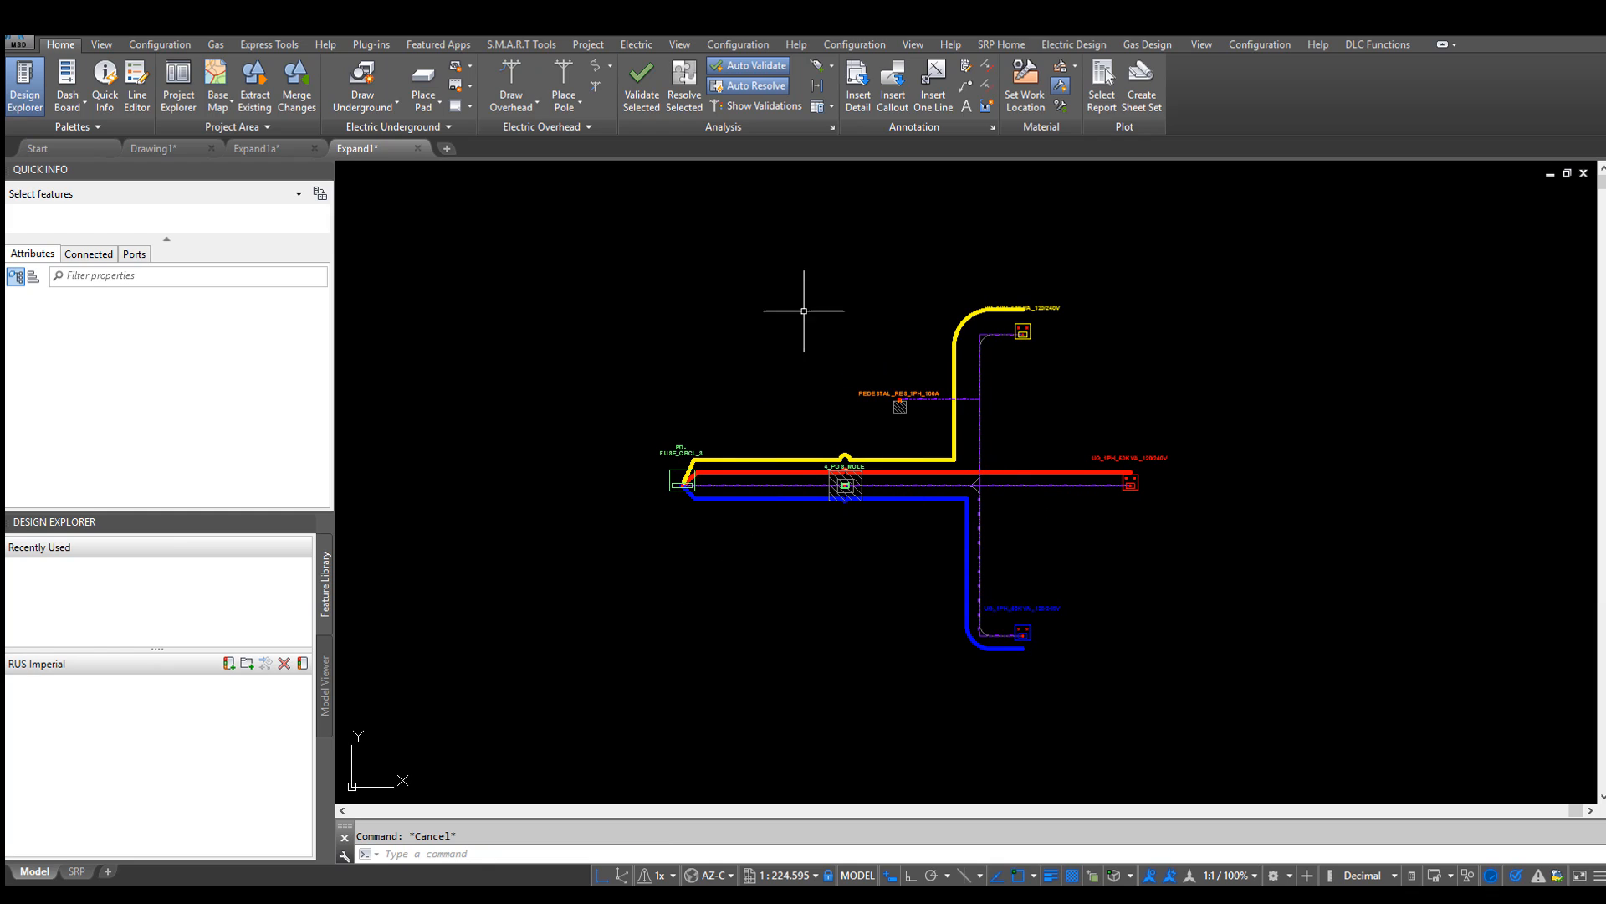
{"action": "left_click", "coordinate": [987, 87]}
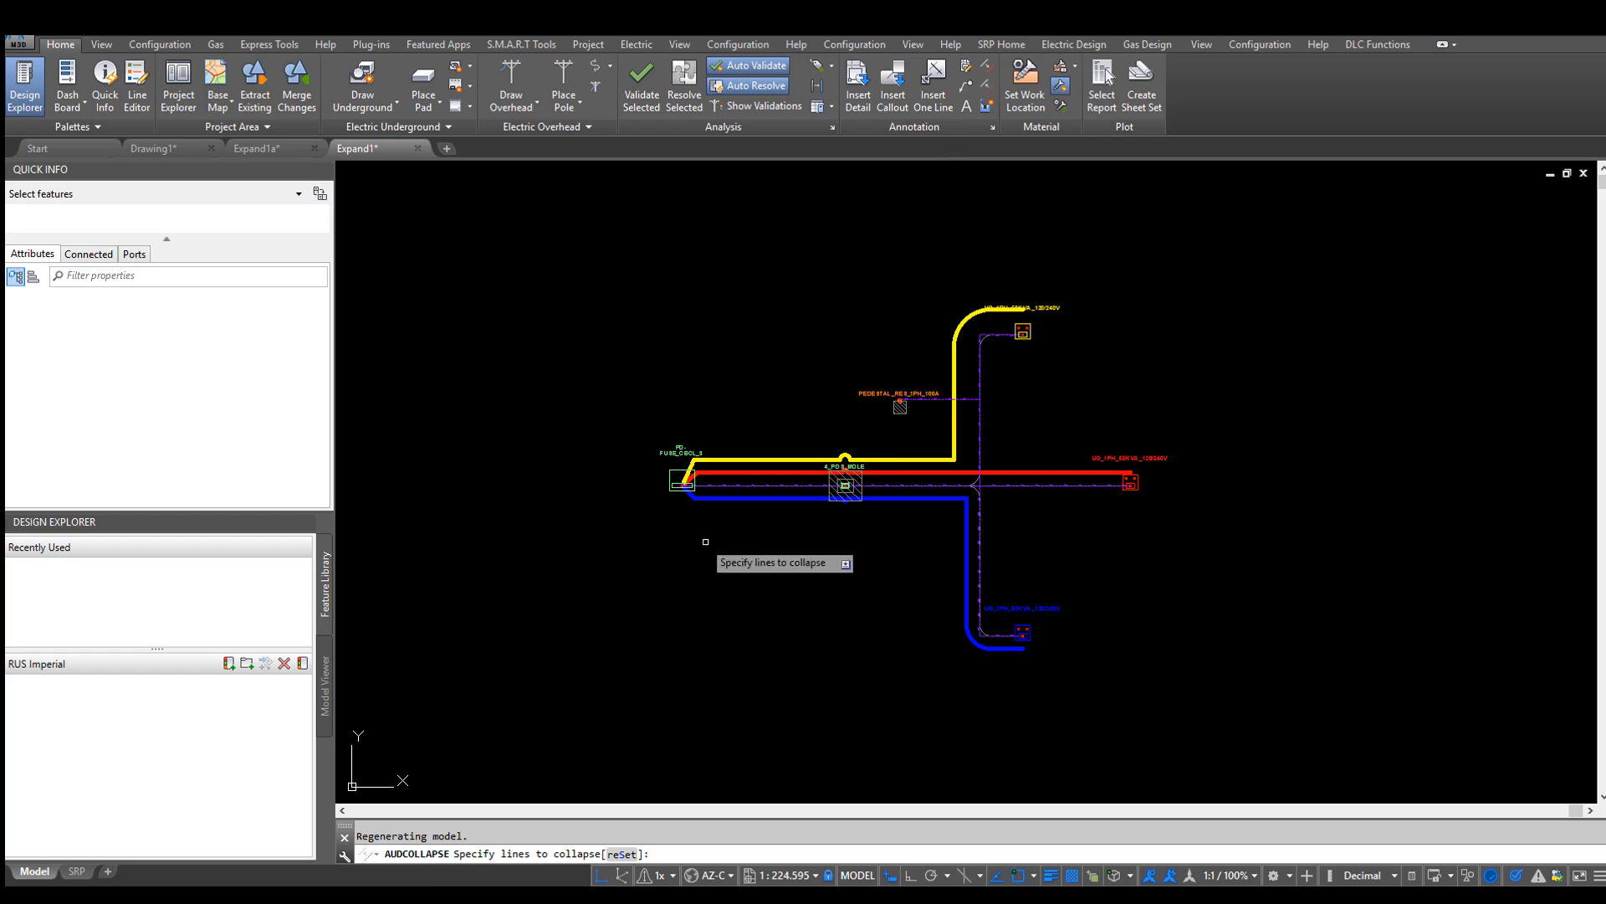
{"action": "left_click", "coordinate": [790, 527]}
{"action": "left_click", "coordinate": [760, 432]}
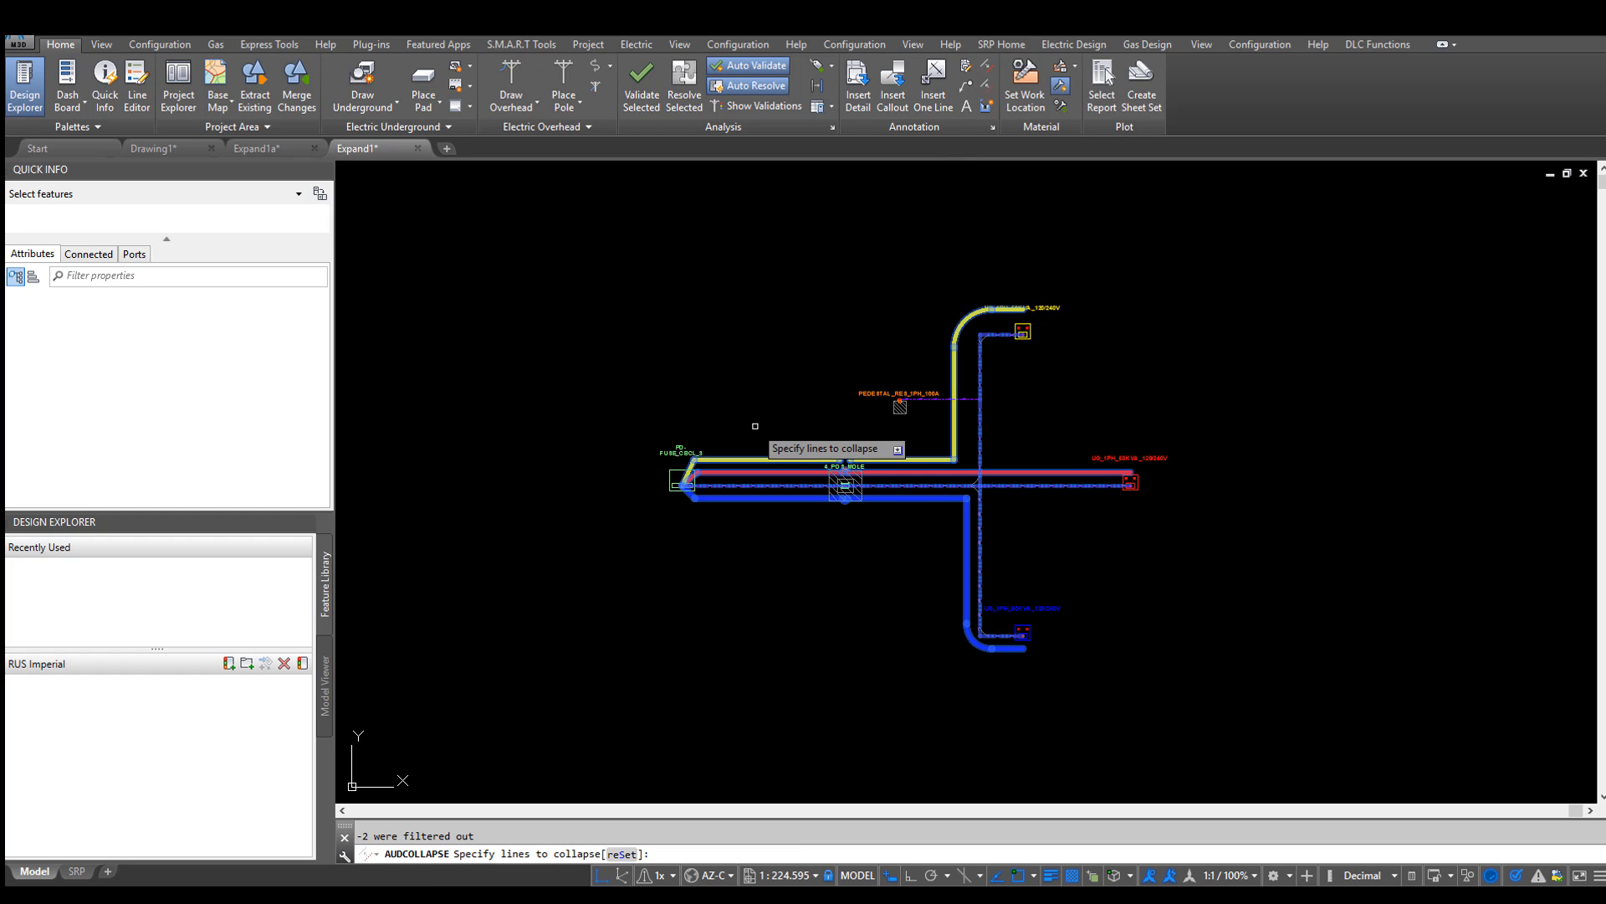
{"action": "key", "text": "Return"}
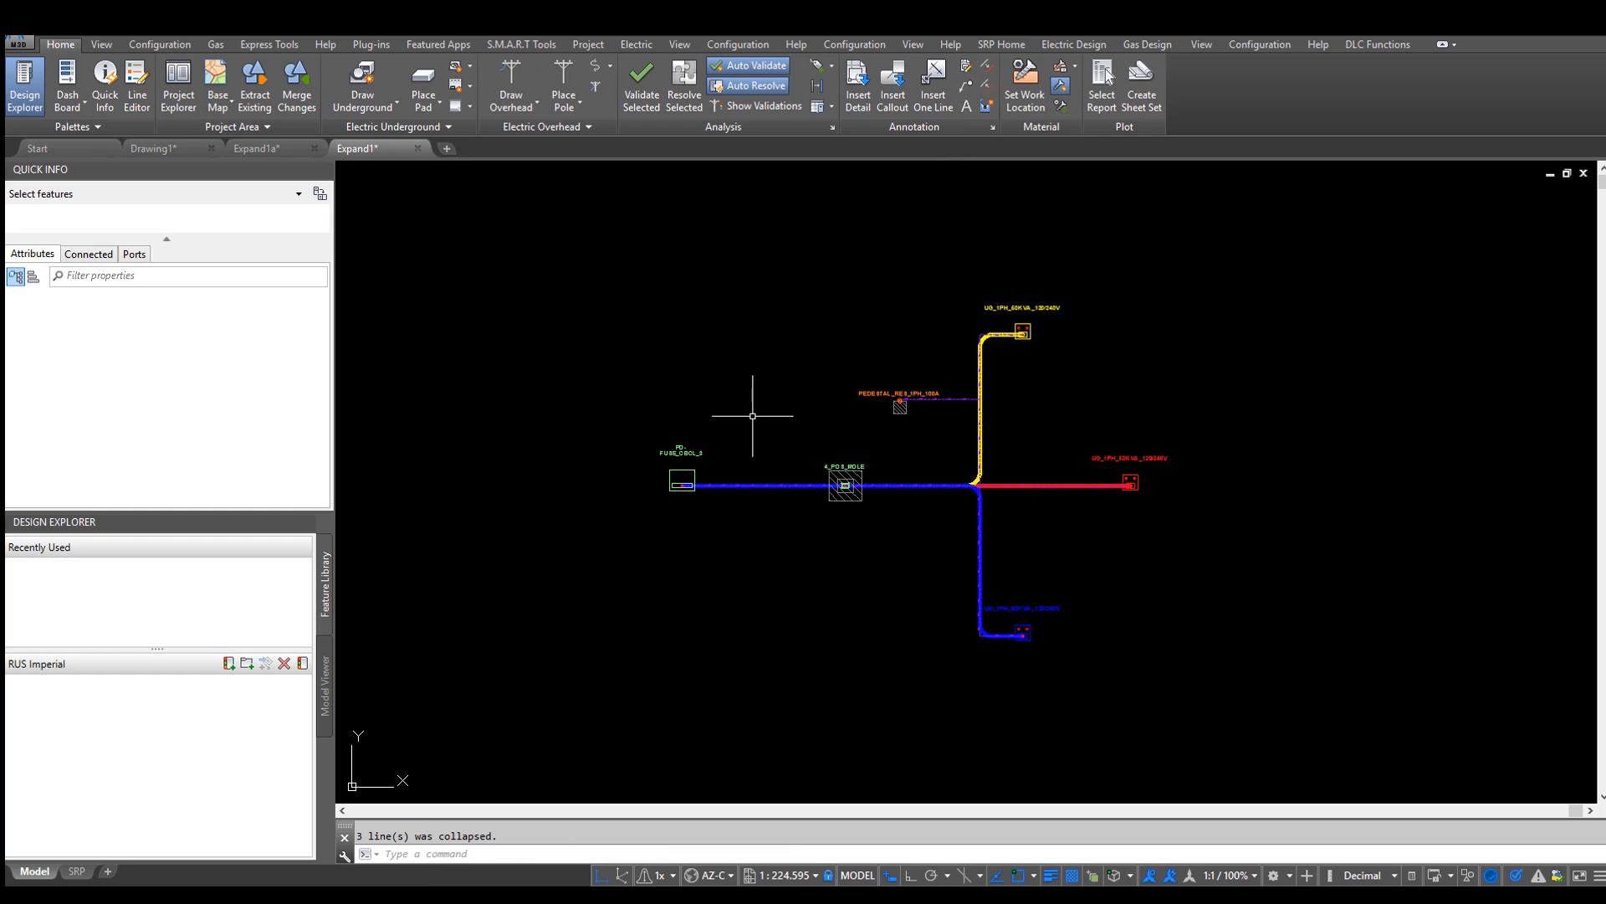
Step: Expand the collapsed cables with AUDEXPAND's Lines option on the segment between PD-FUSE_CBCL_3 and 4_POS_MOLE, placing the offset about 3.1 ft below it
{"action": "scroll", "coordinate": [707, 471], "scroll_direction": "up", "scroll_amount": 4}
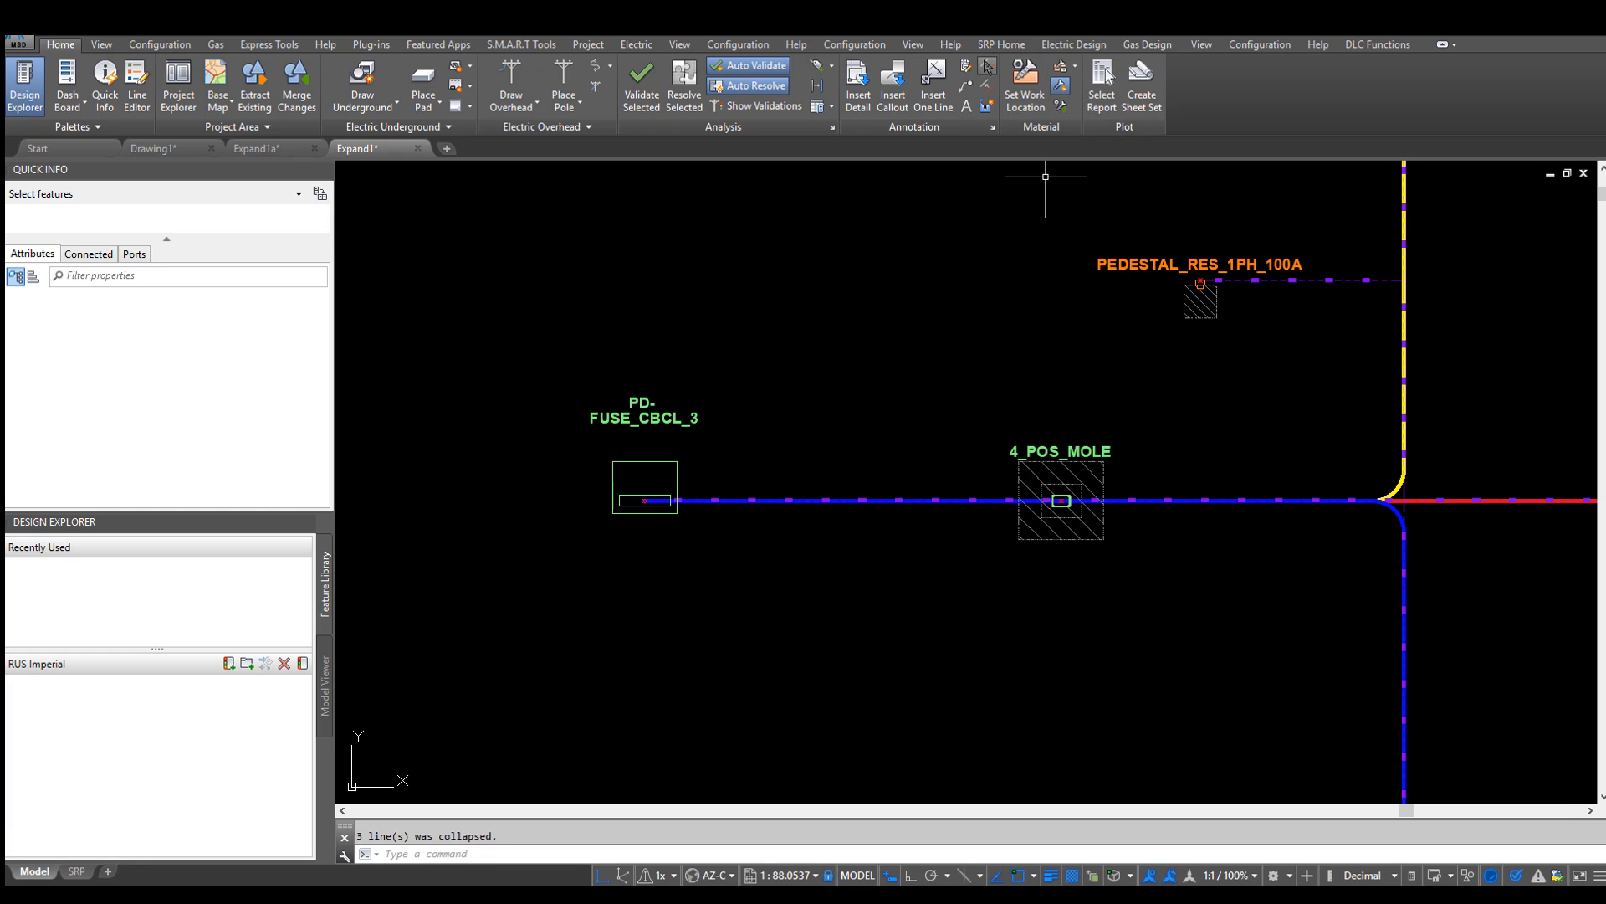
{"action": "left_click", "coordinate": [983, 68]}
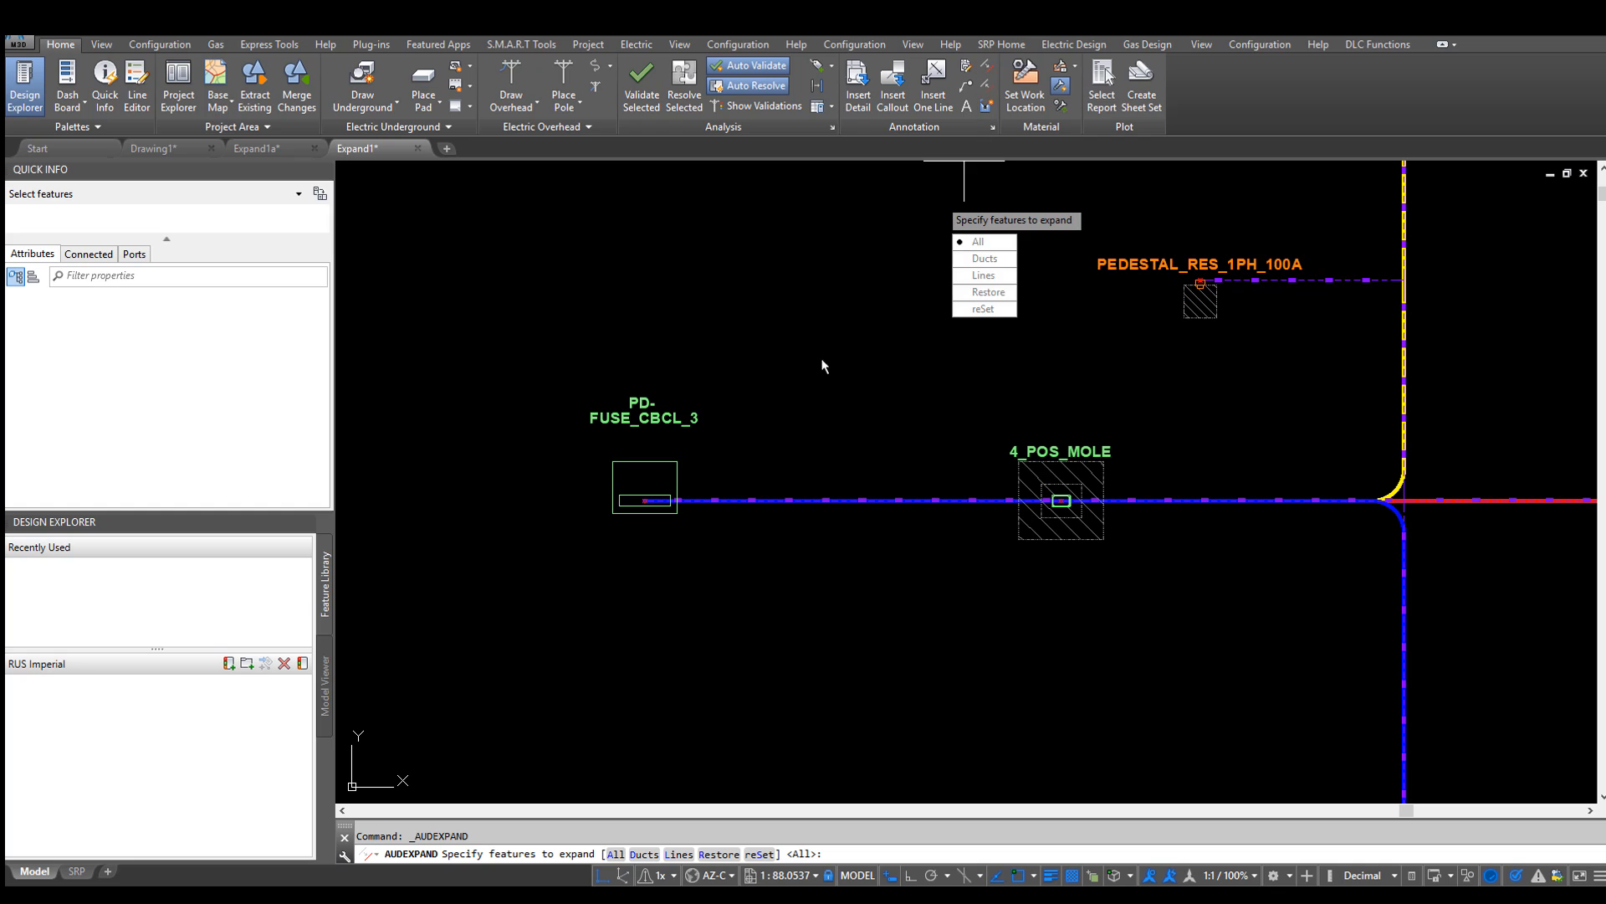
{"action": "left_click", "coordinate": [986, 279]}
{"action": "left_click", "coordinate": [737, 502]}
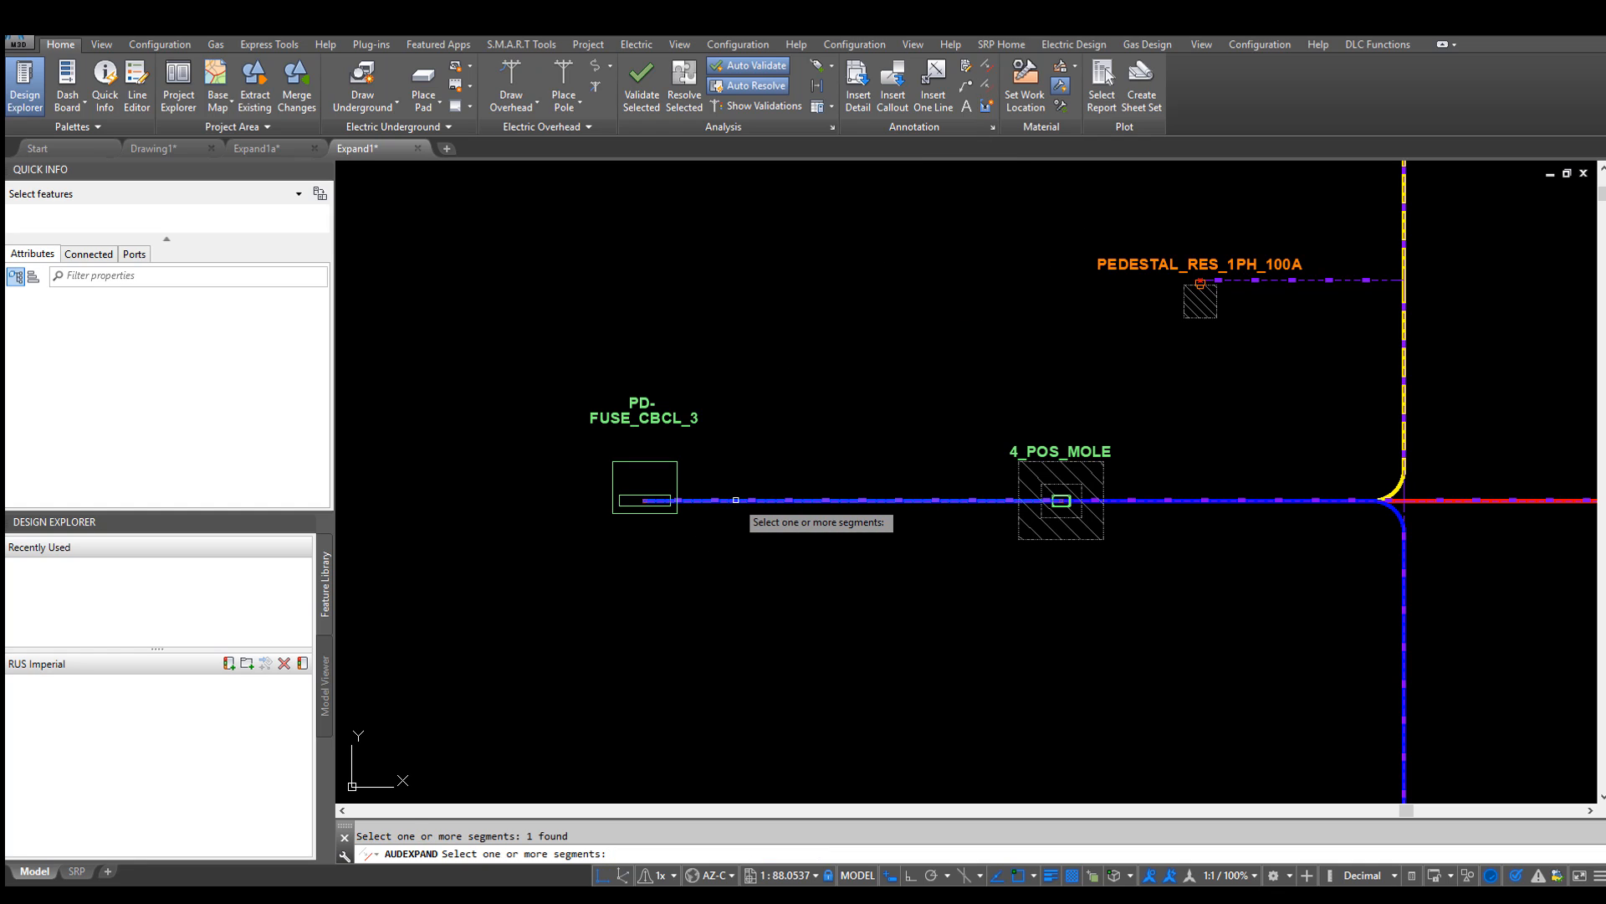
{"action": "key", "text": "Return"}
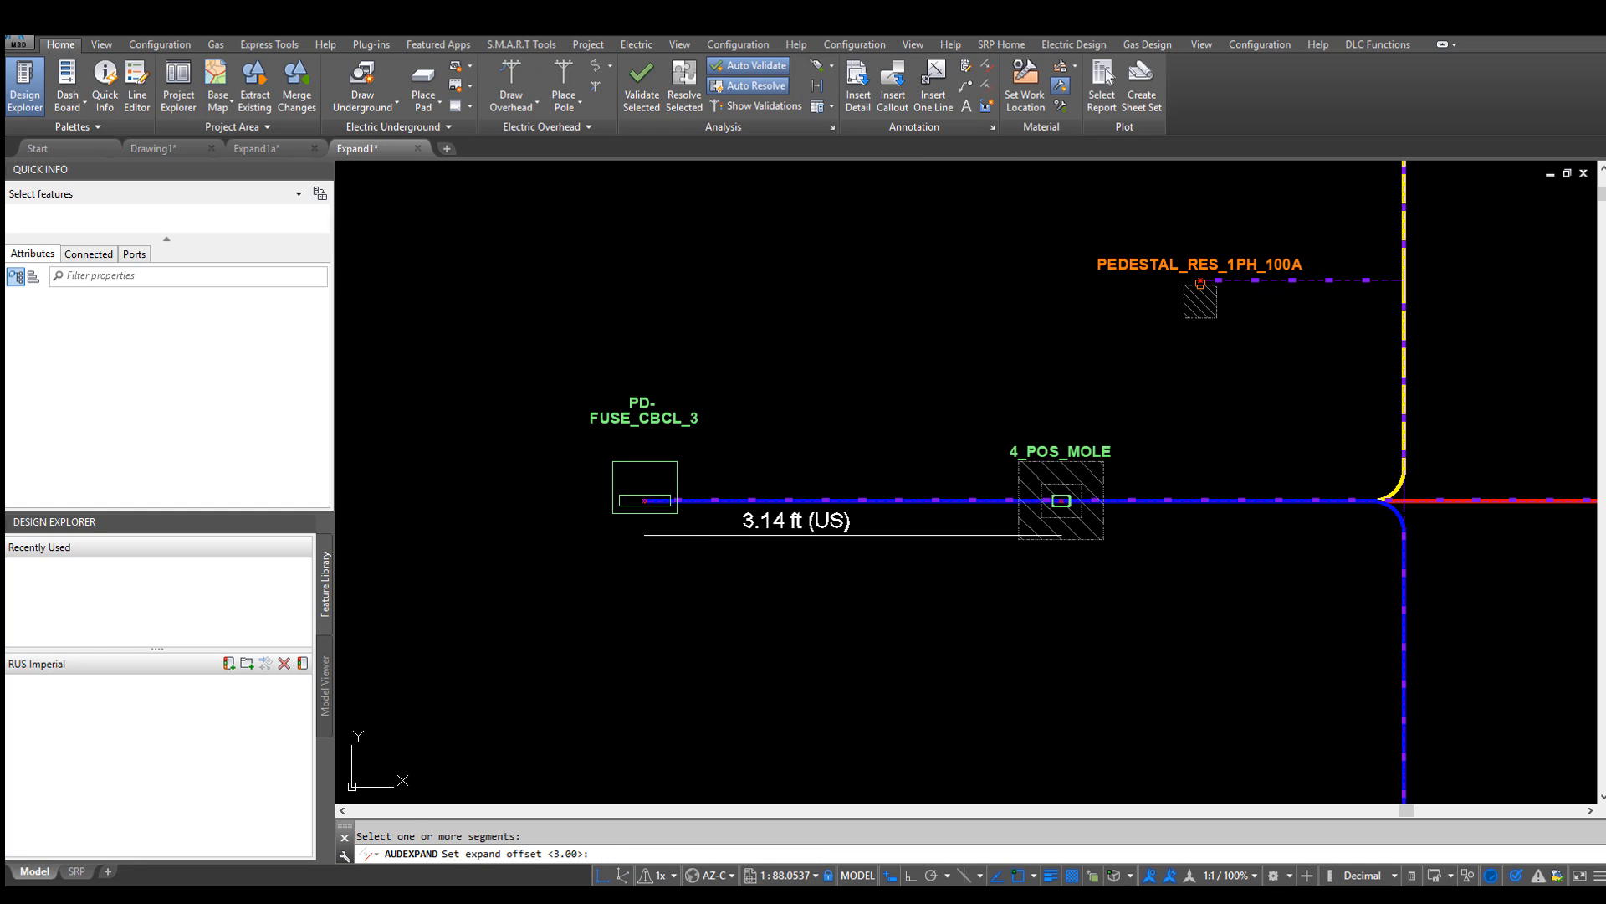
{"action": "left_click", "coordinate": [734, 536]}
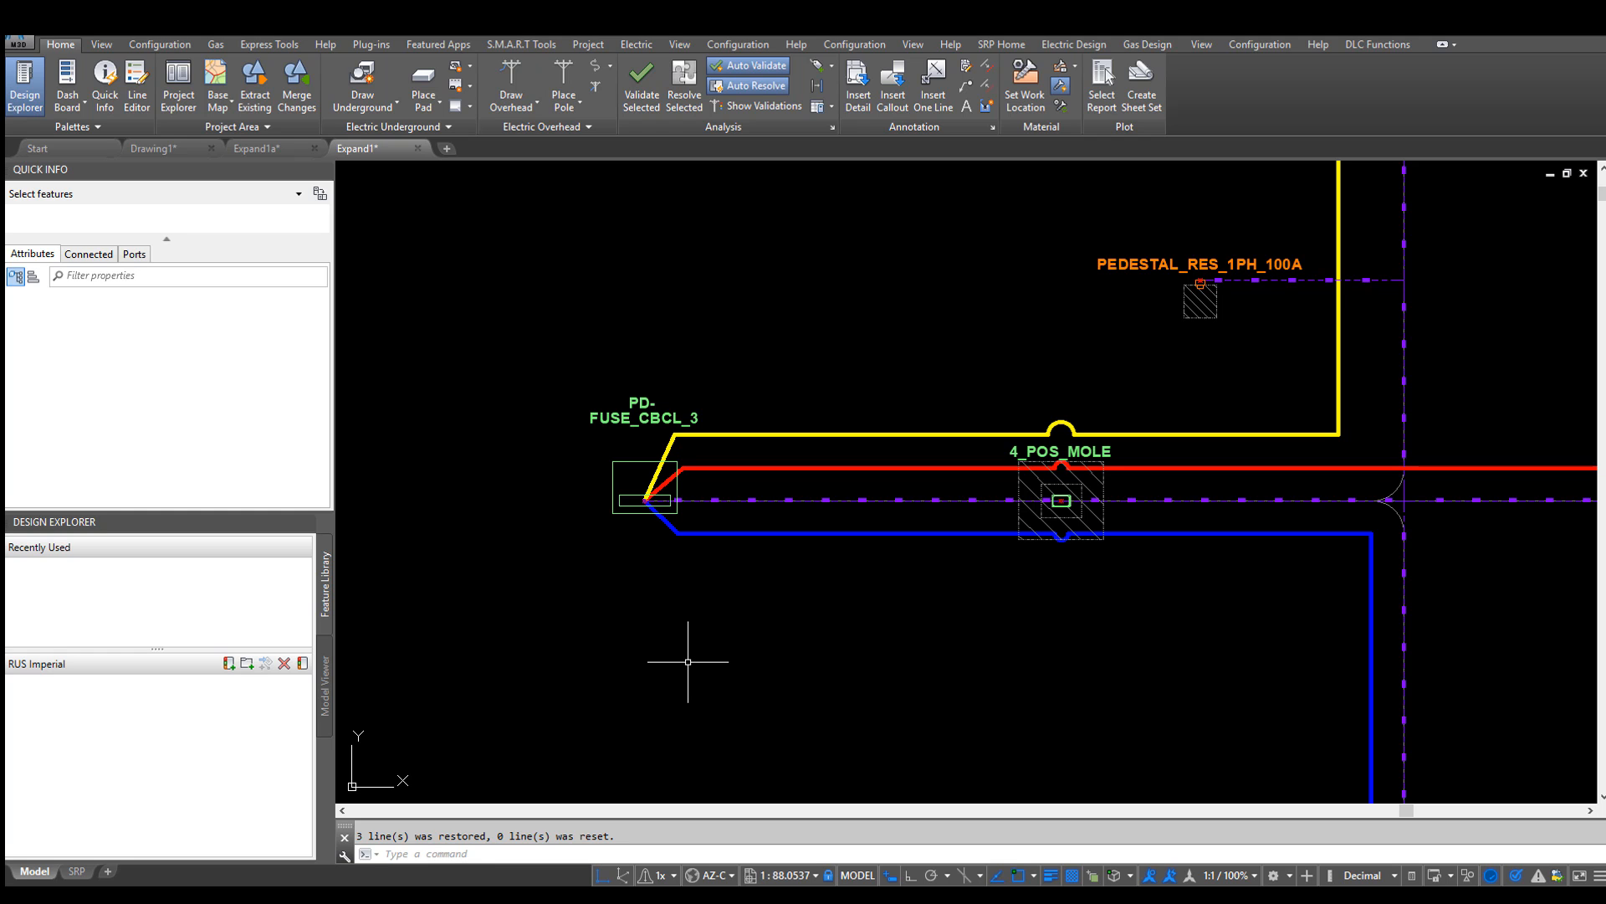